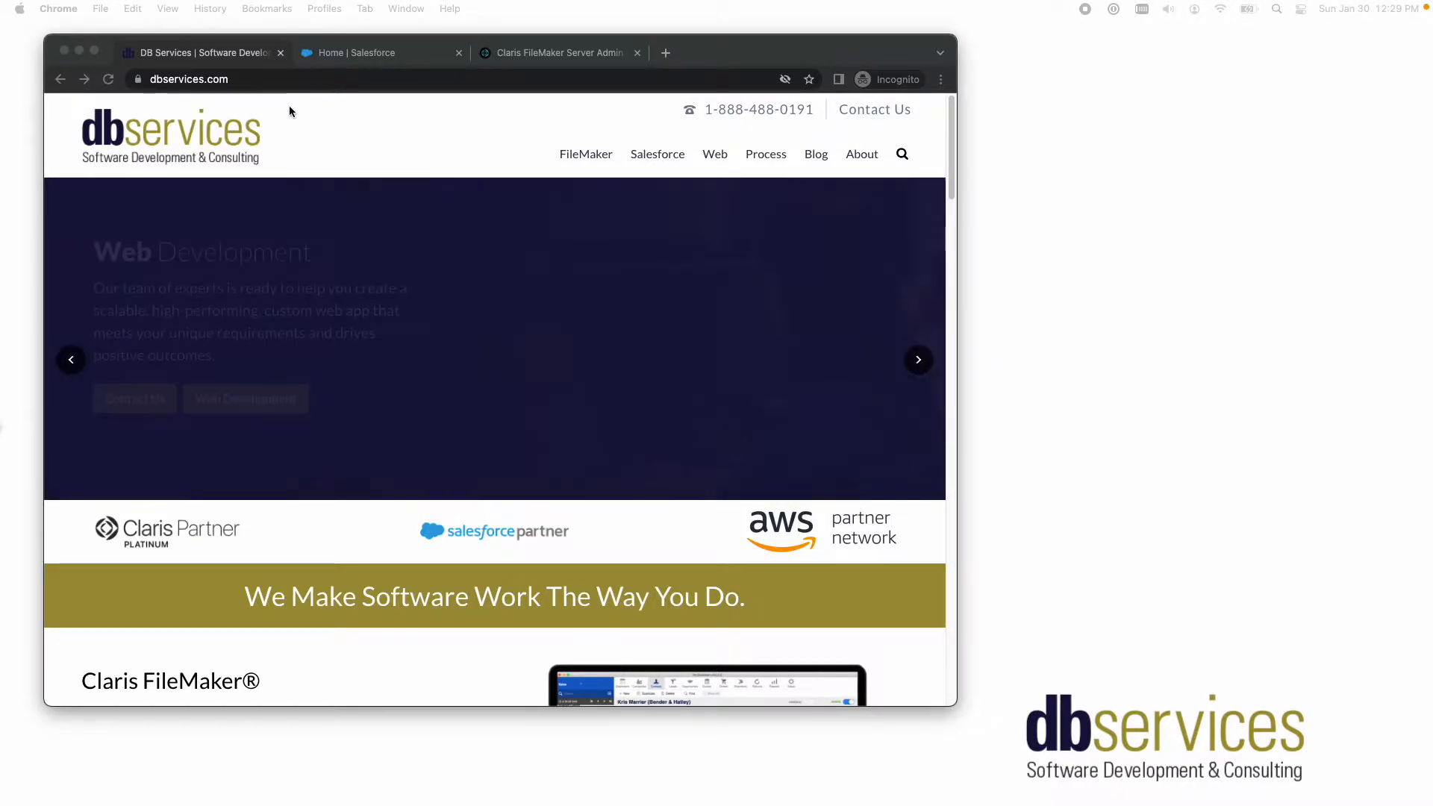
- Enable Salesforce as an identity provider in Setup, using the certificate SelfSignedCert_28Jan2022_203324, and check its issuer URL
click(260, 64)
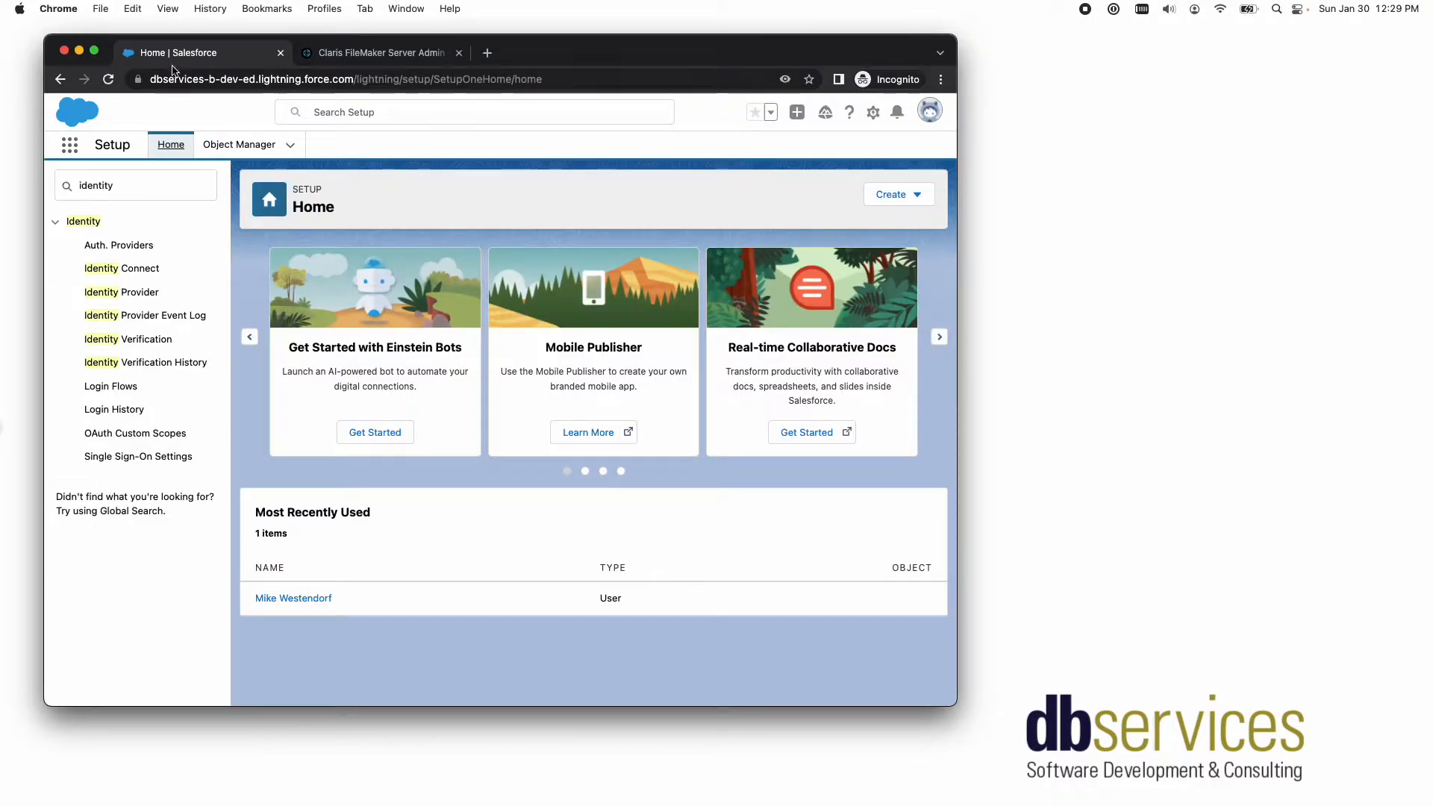
double_click(167, 181)
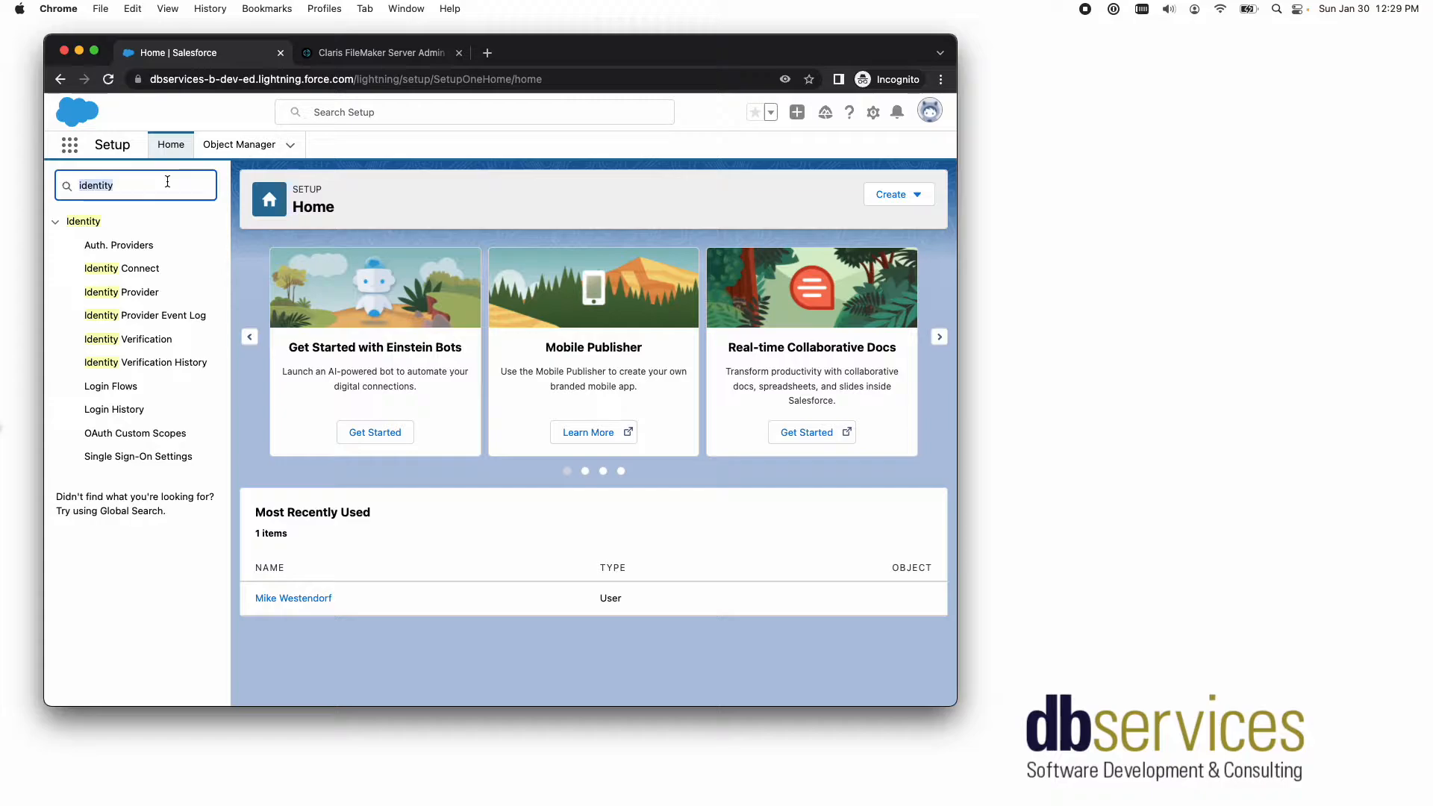
click(104, 292)
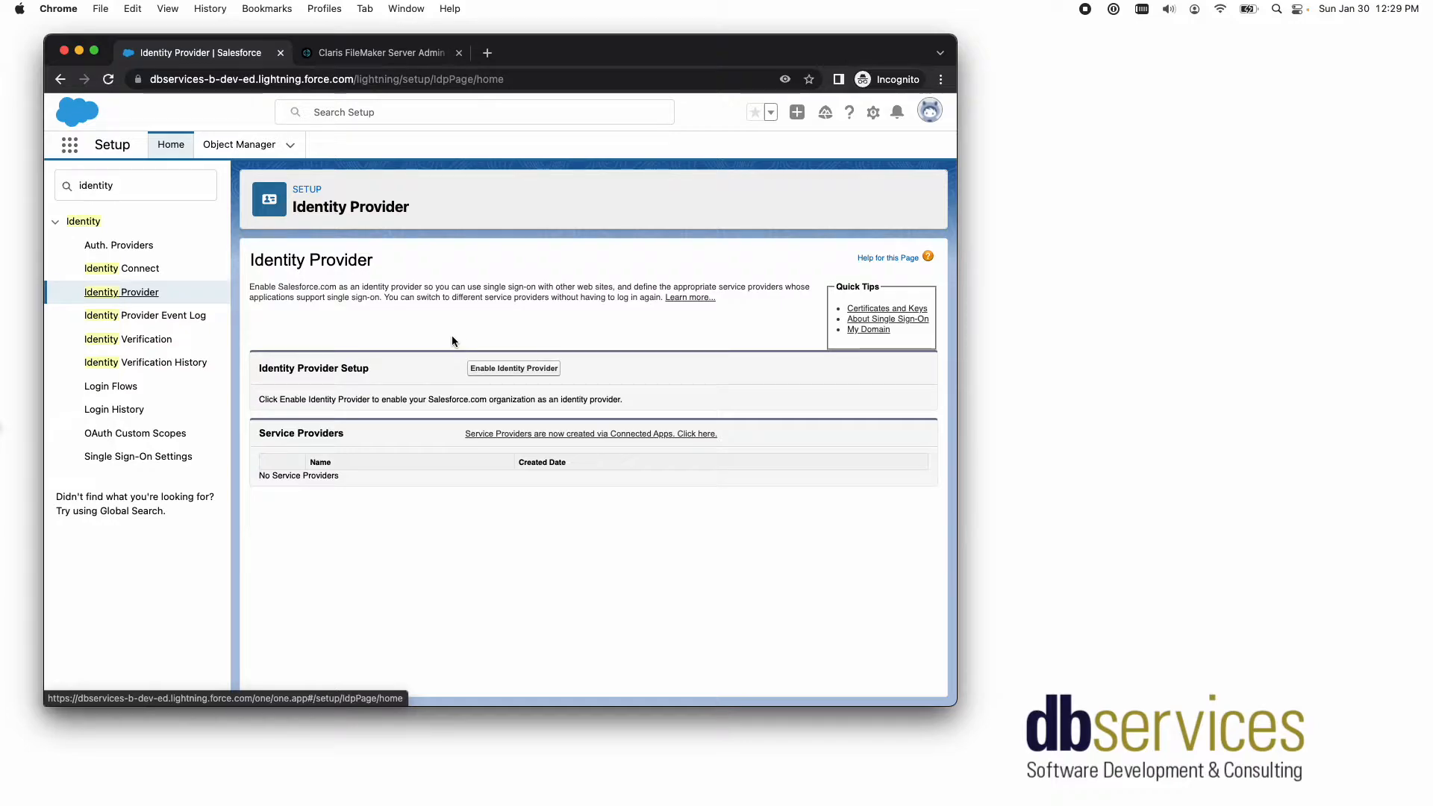
click(508, 370)
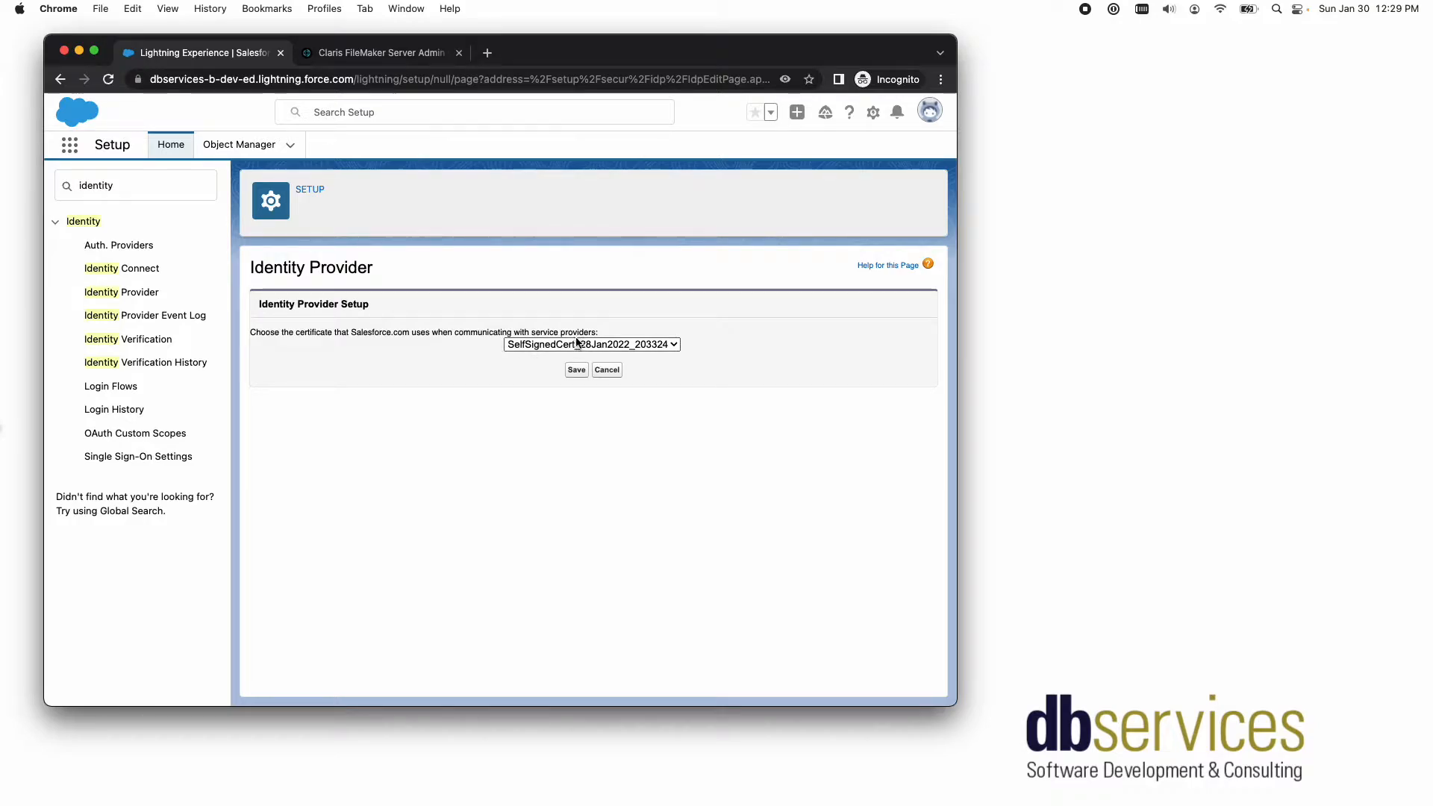
click(574, 371)
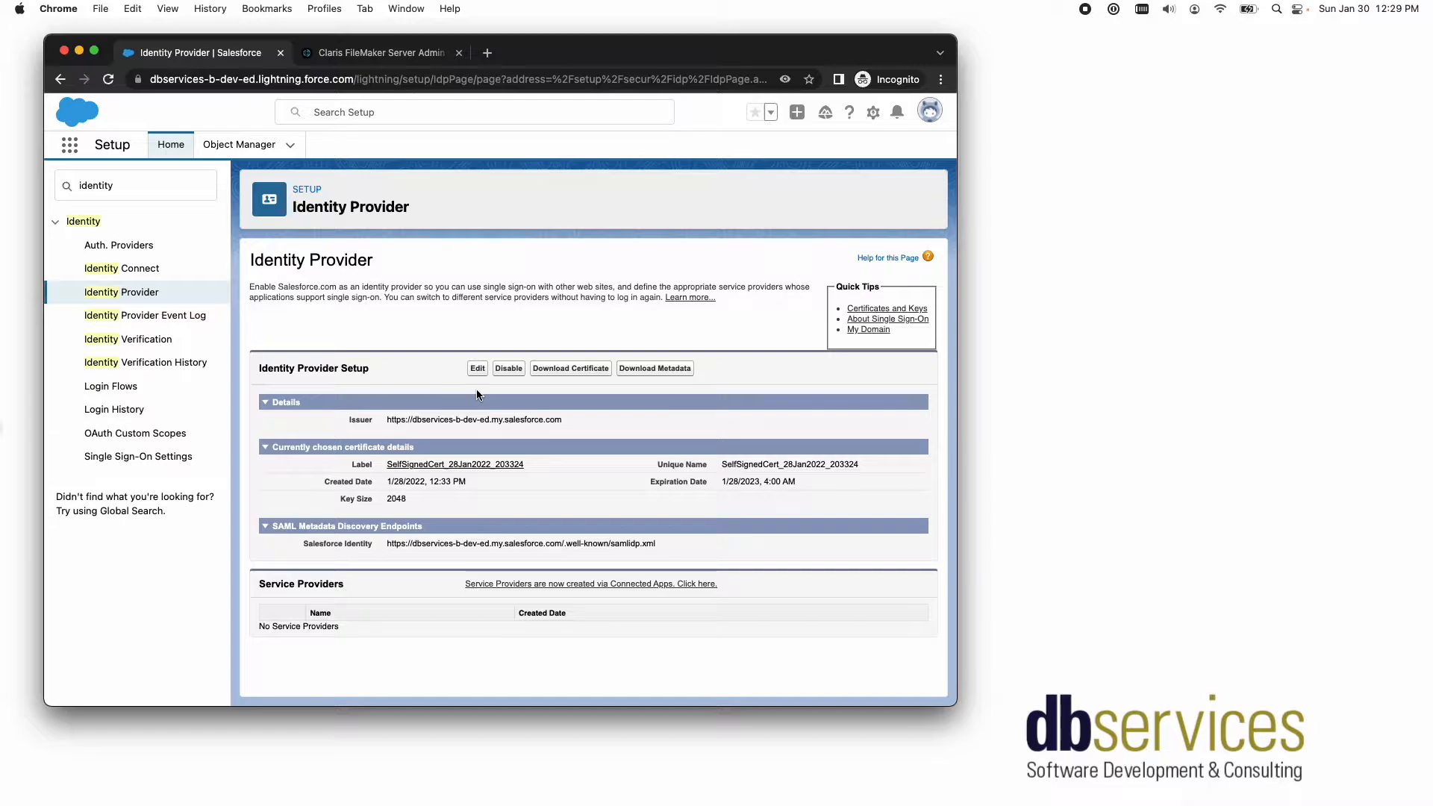
click(383, 419)
drag(386, 417, 572, 417)
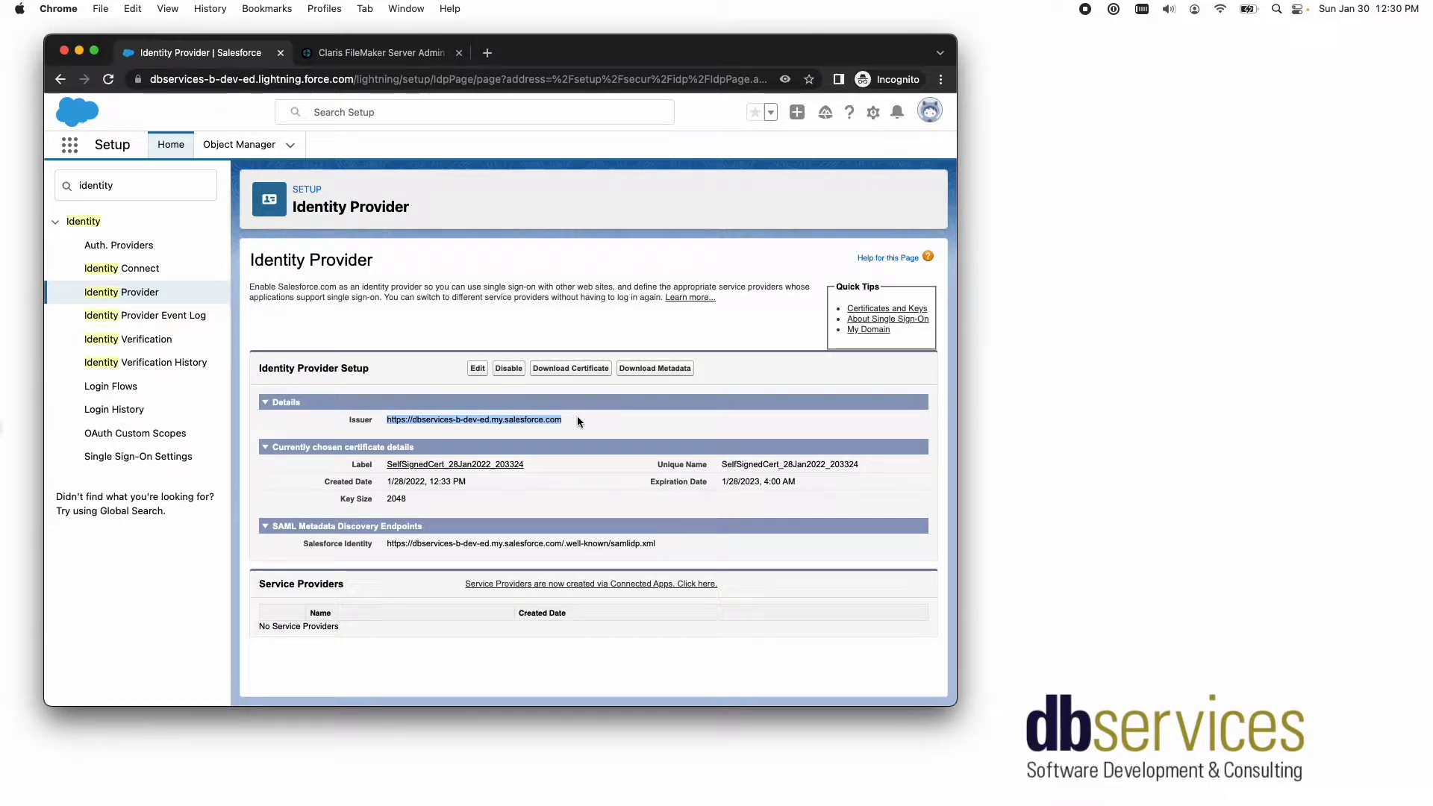
click(578, 416)
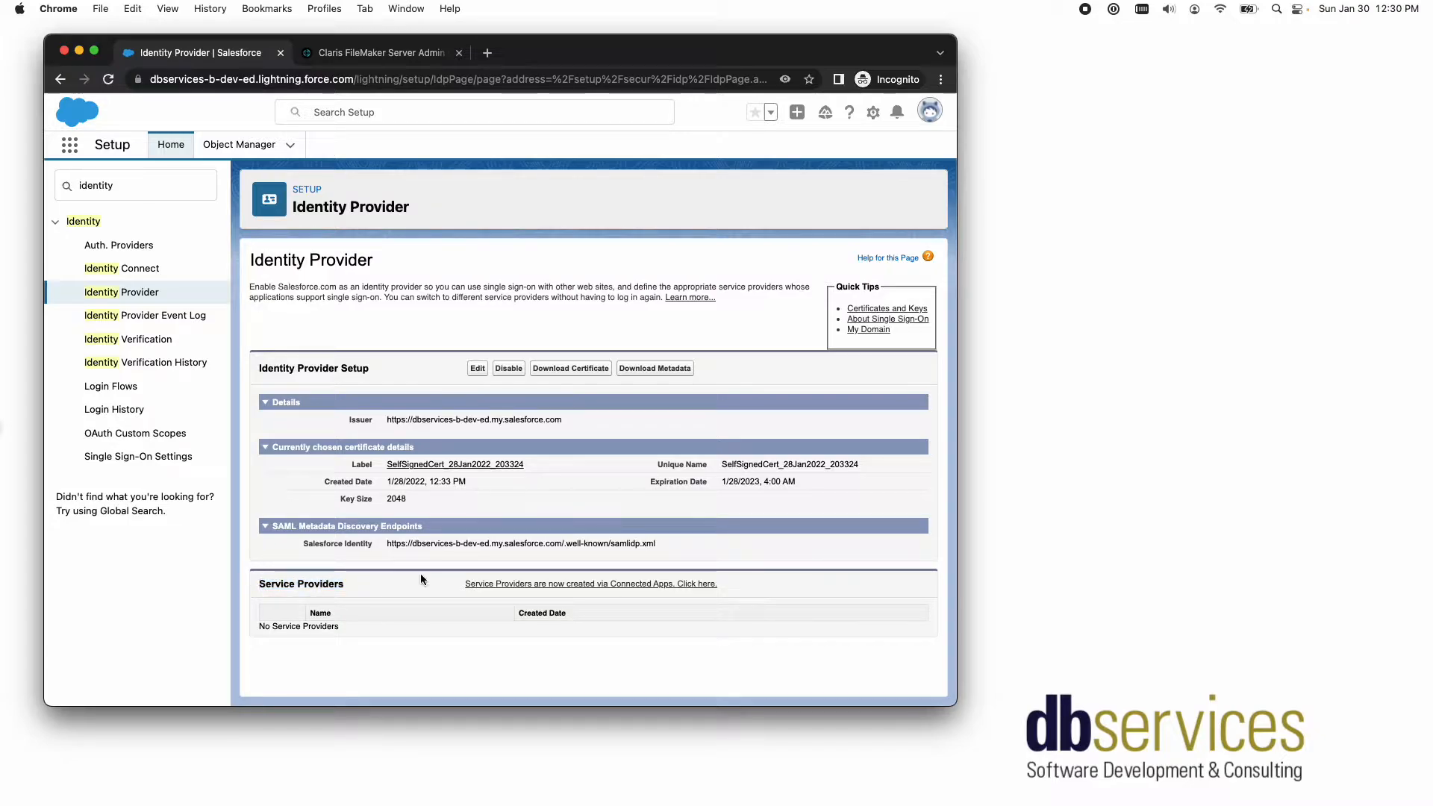
- Start a new connected app from the Service Providers section and name it fms_test_oauth, with the same API name
click(550, 586)
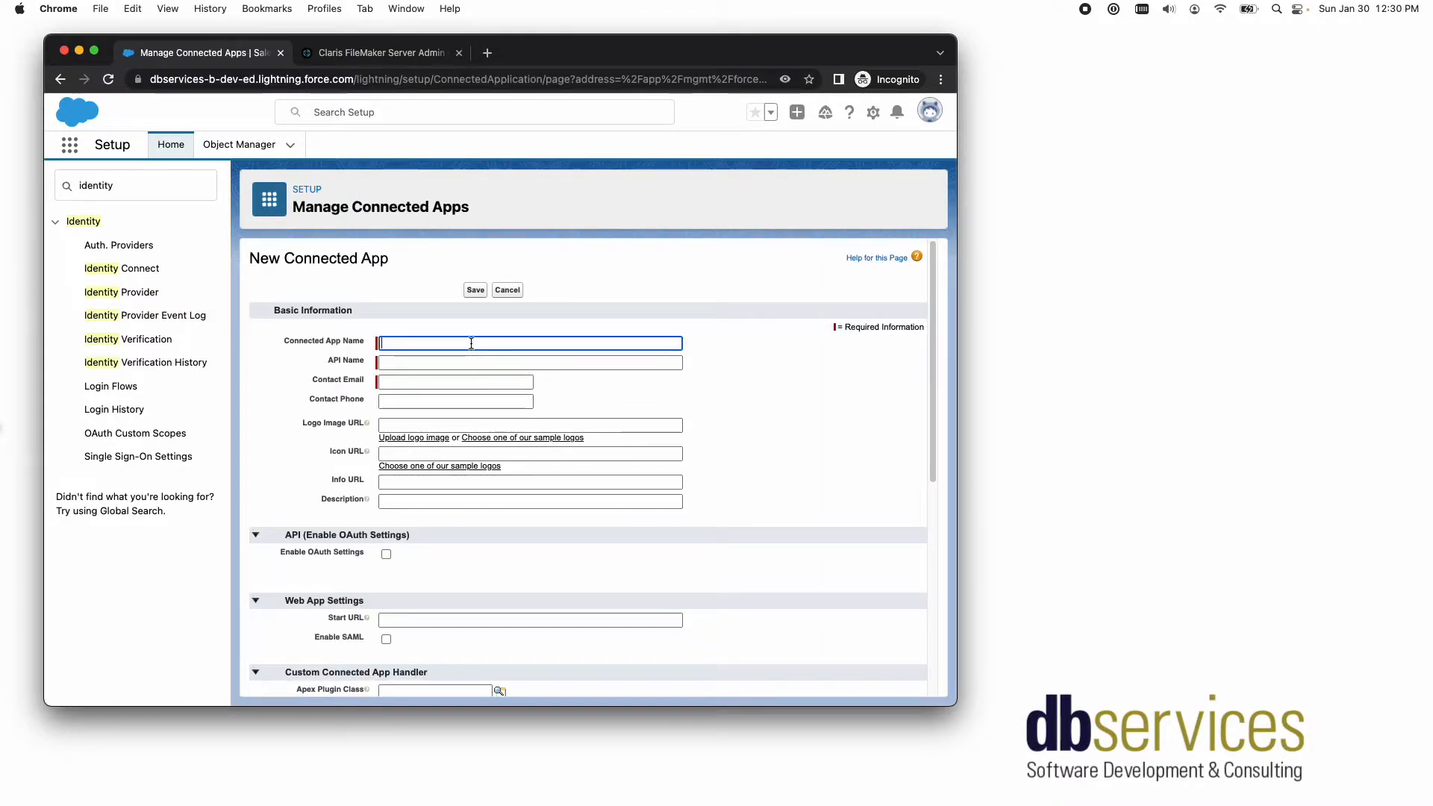
text(fms_te)
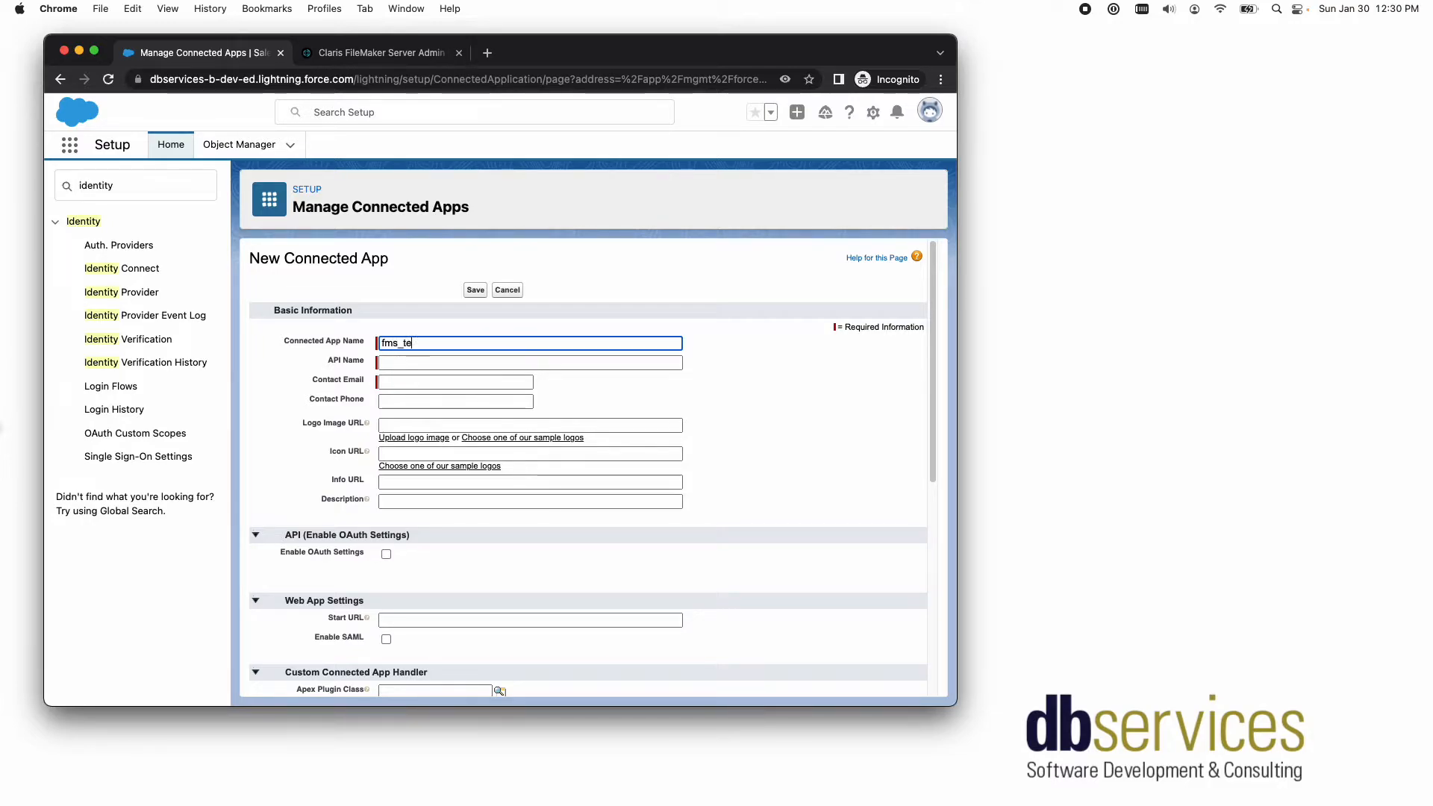
text(st-_o)
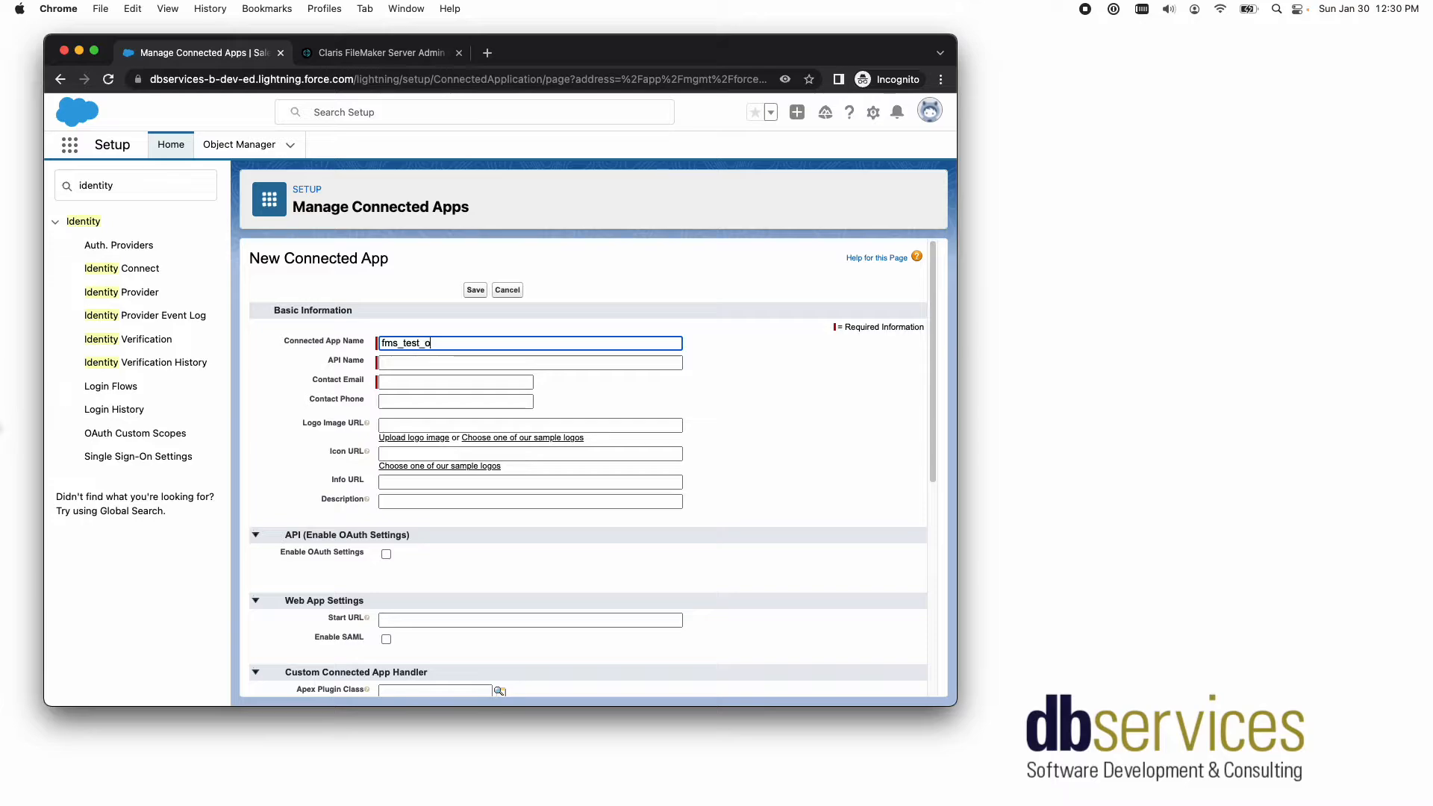
text(auth)
key(Tab)
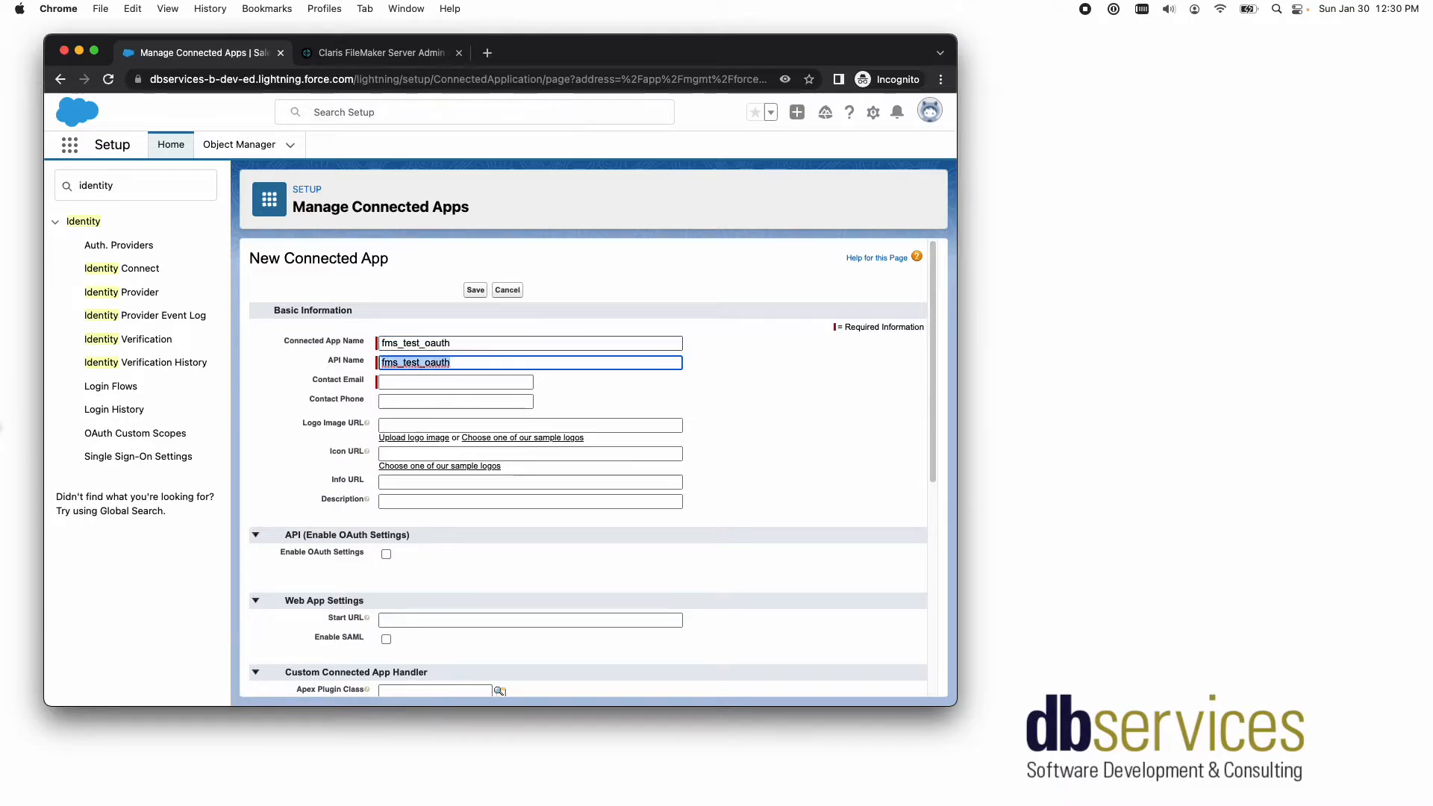
- Enter the contact e-mail address for the new connected app
key(Tab)
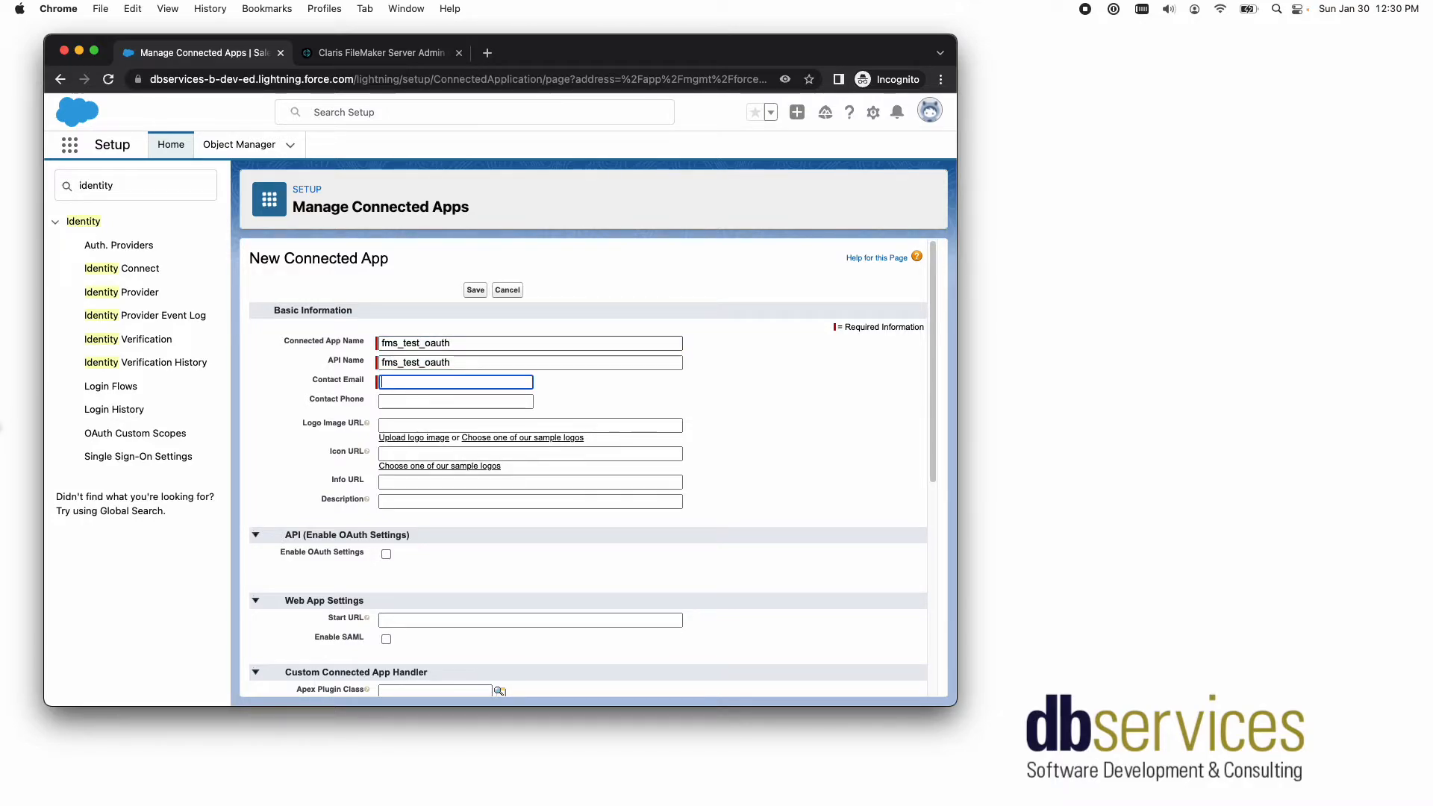
key(Tab)
key(Tab)
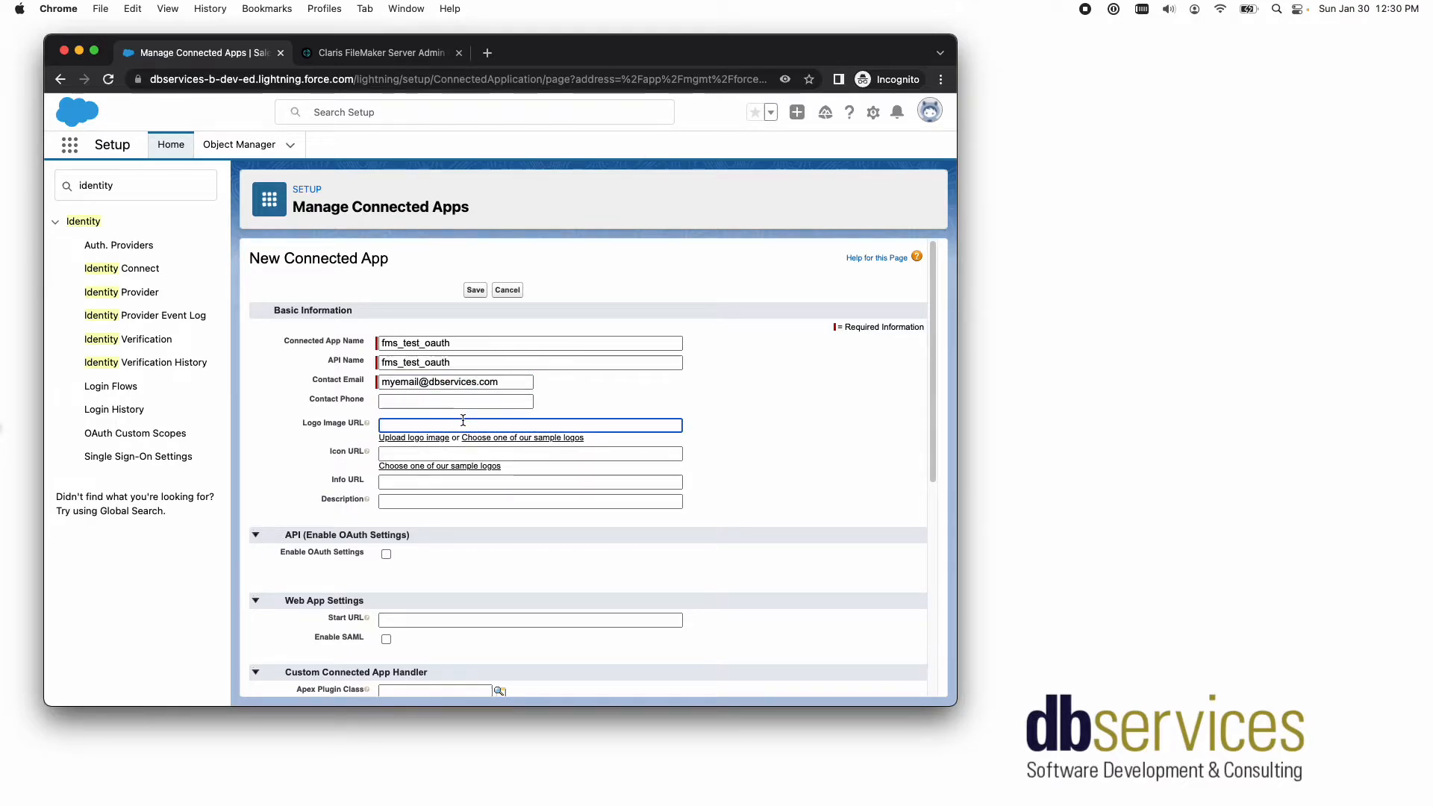
scroll(444, 422, down, 1)
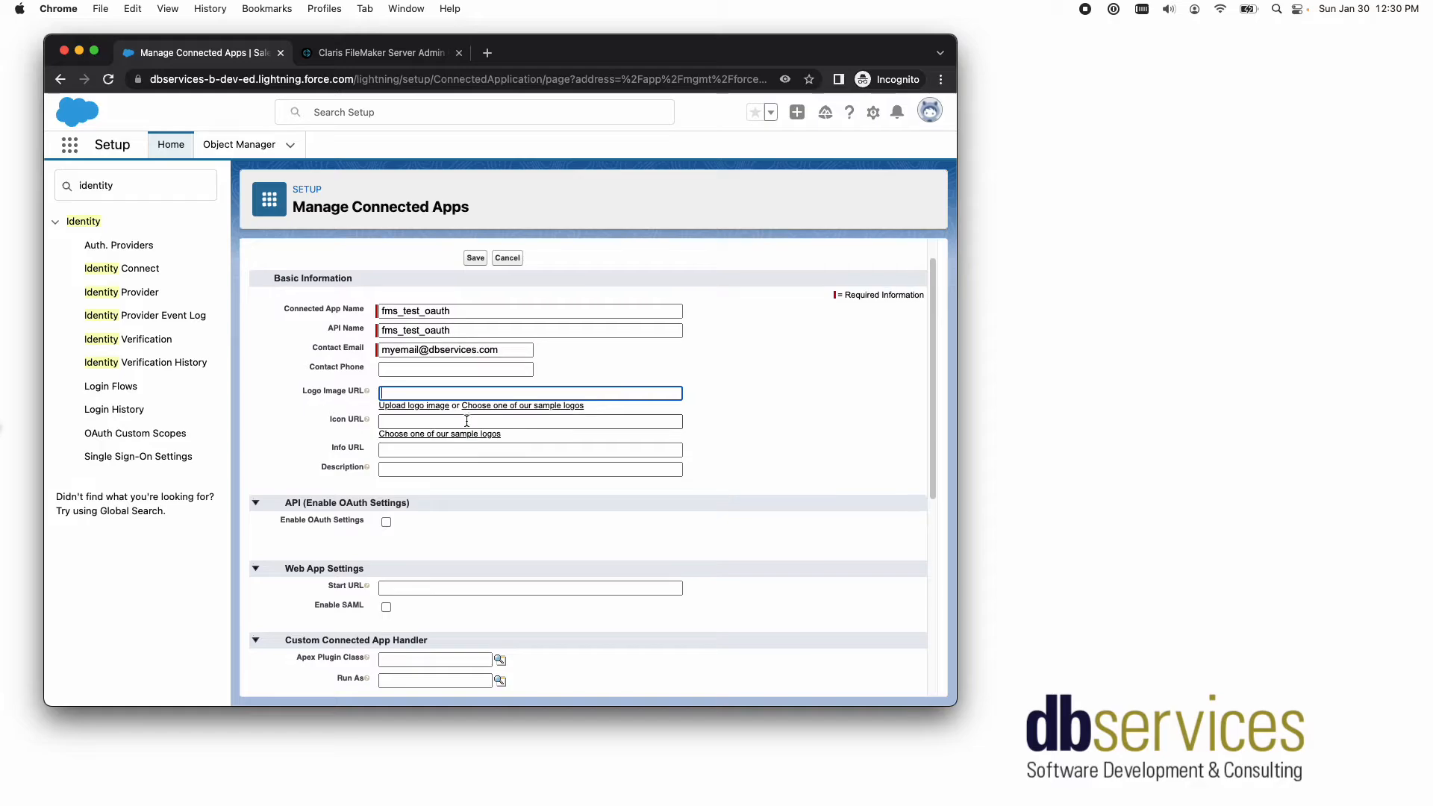
click(504, 403)
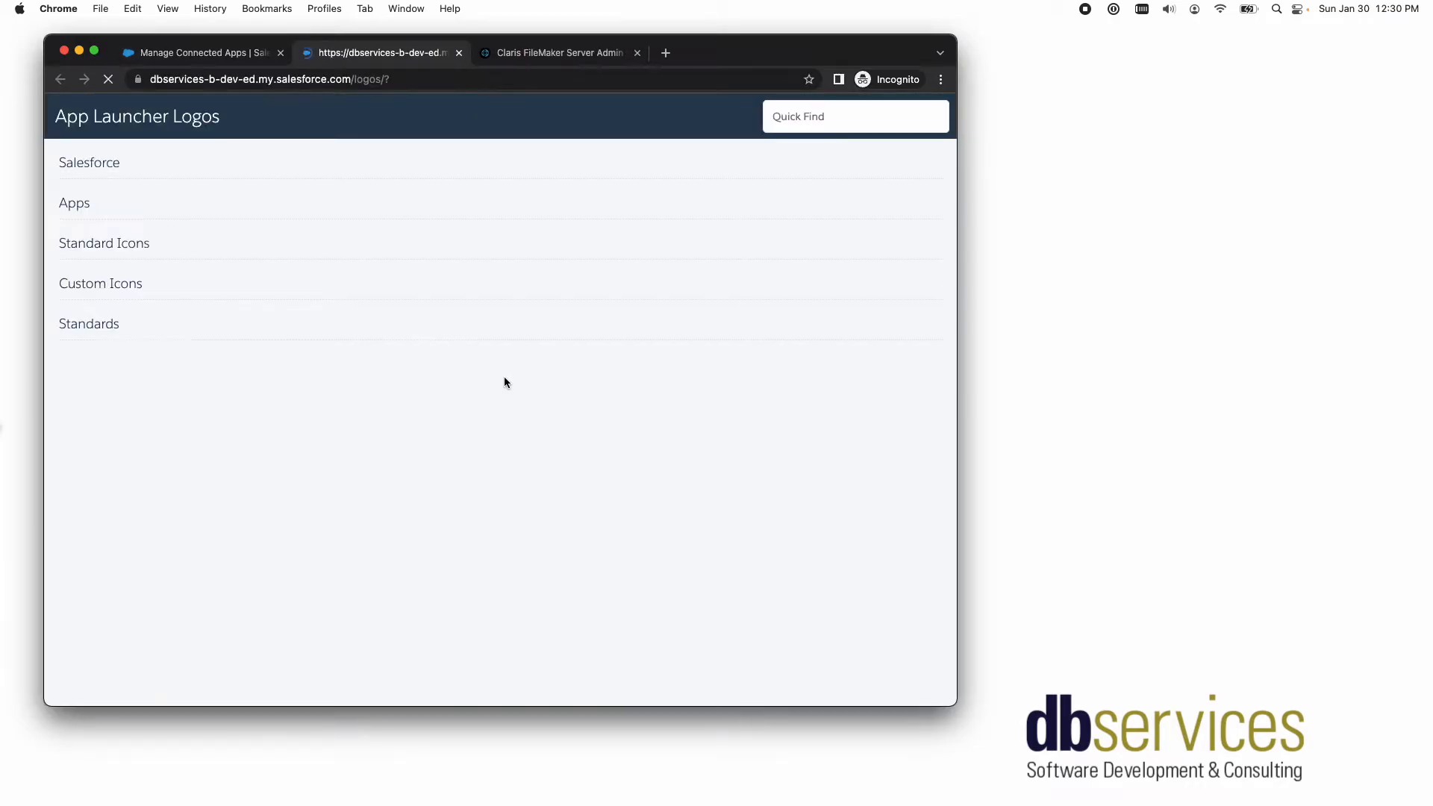
click(150, 292)
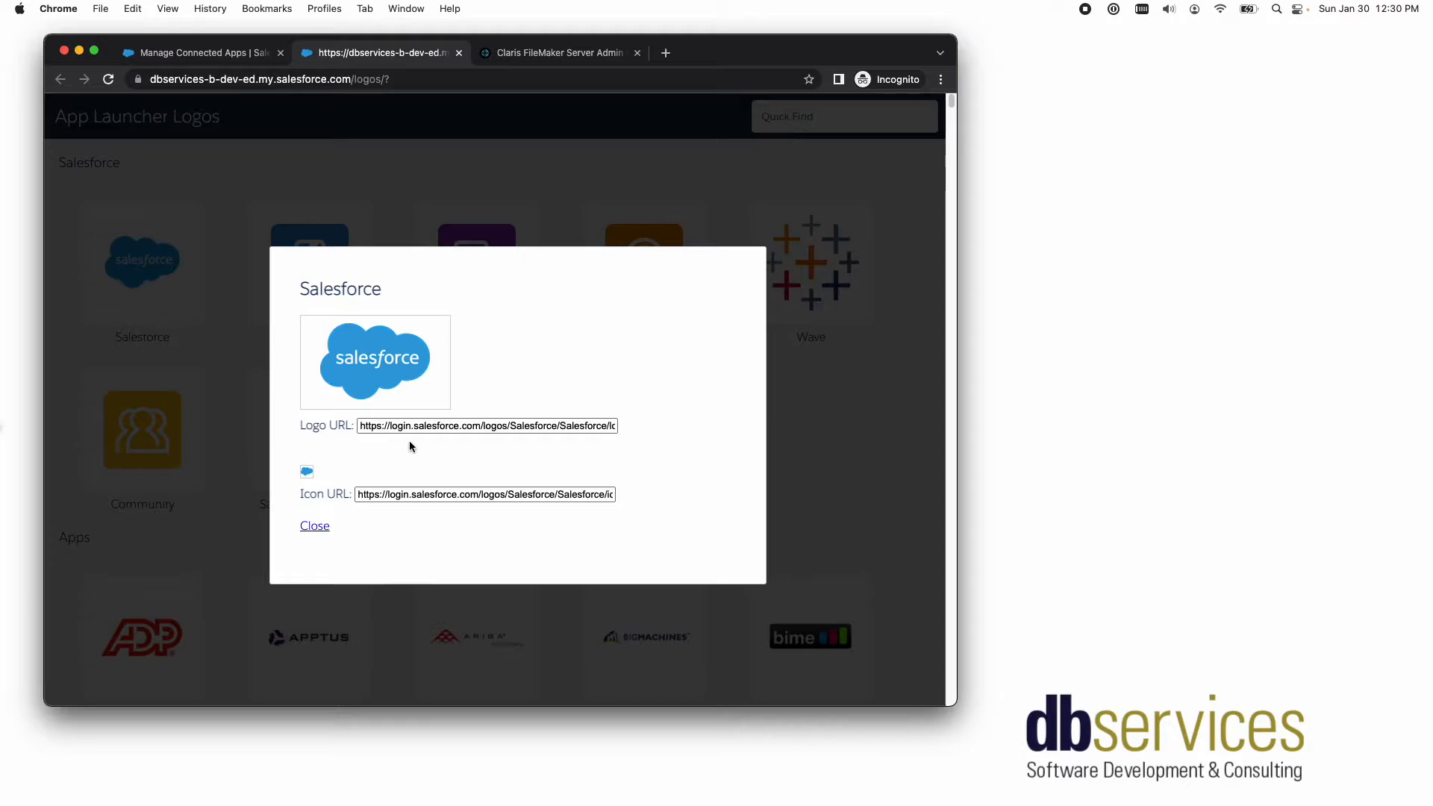
click(410, 423)
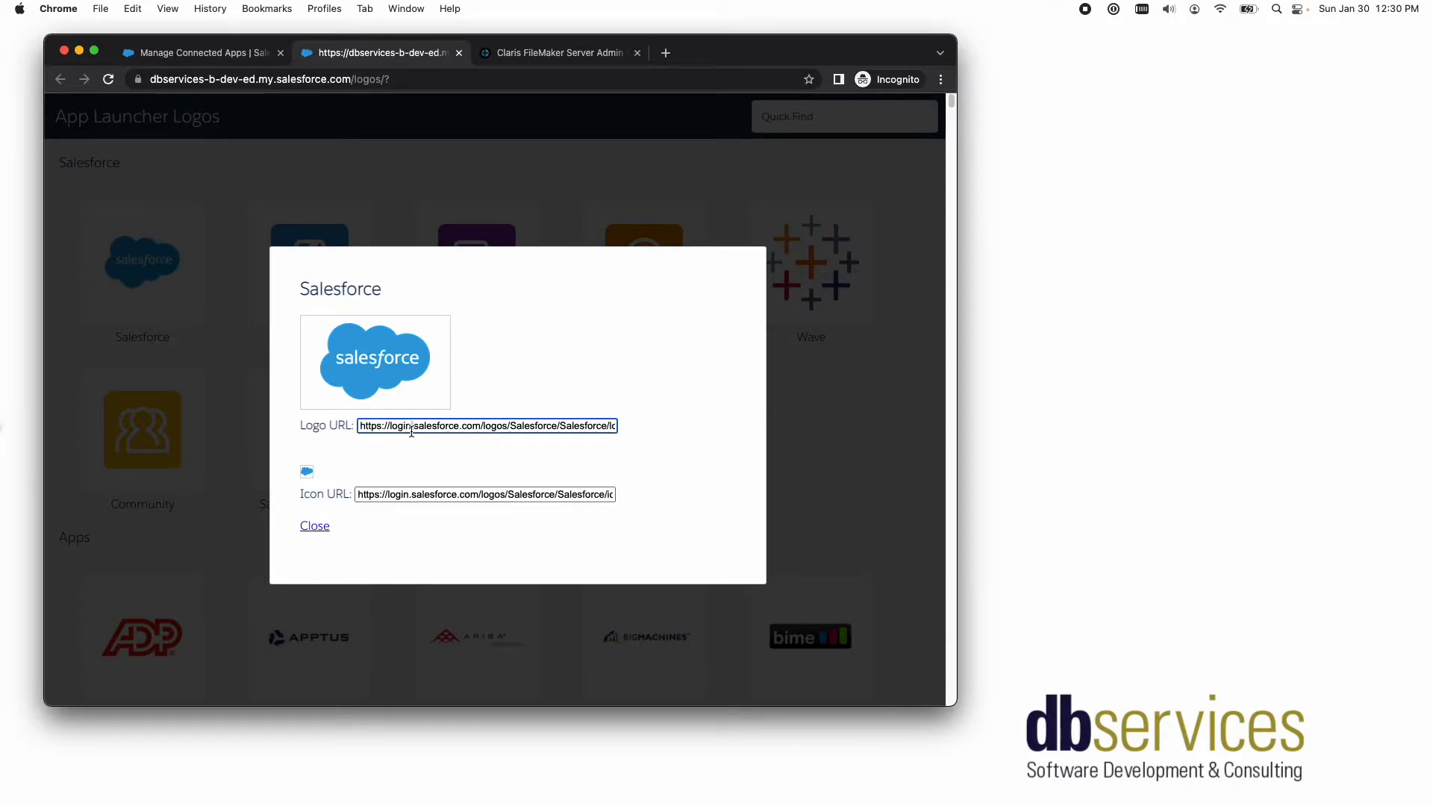
key(super+a)
key(super+c)
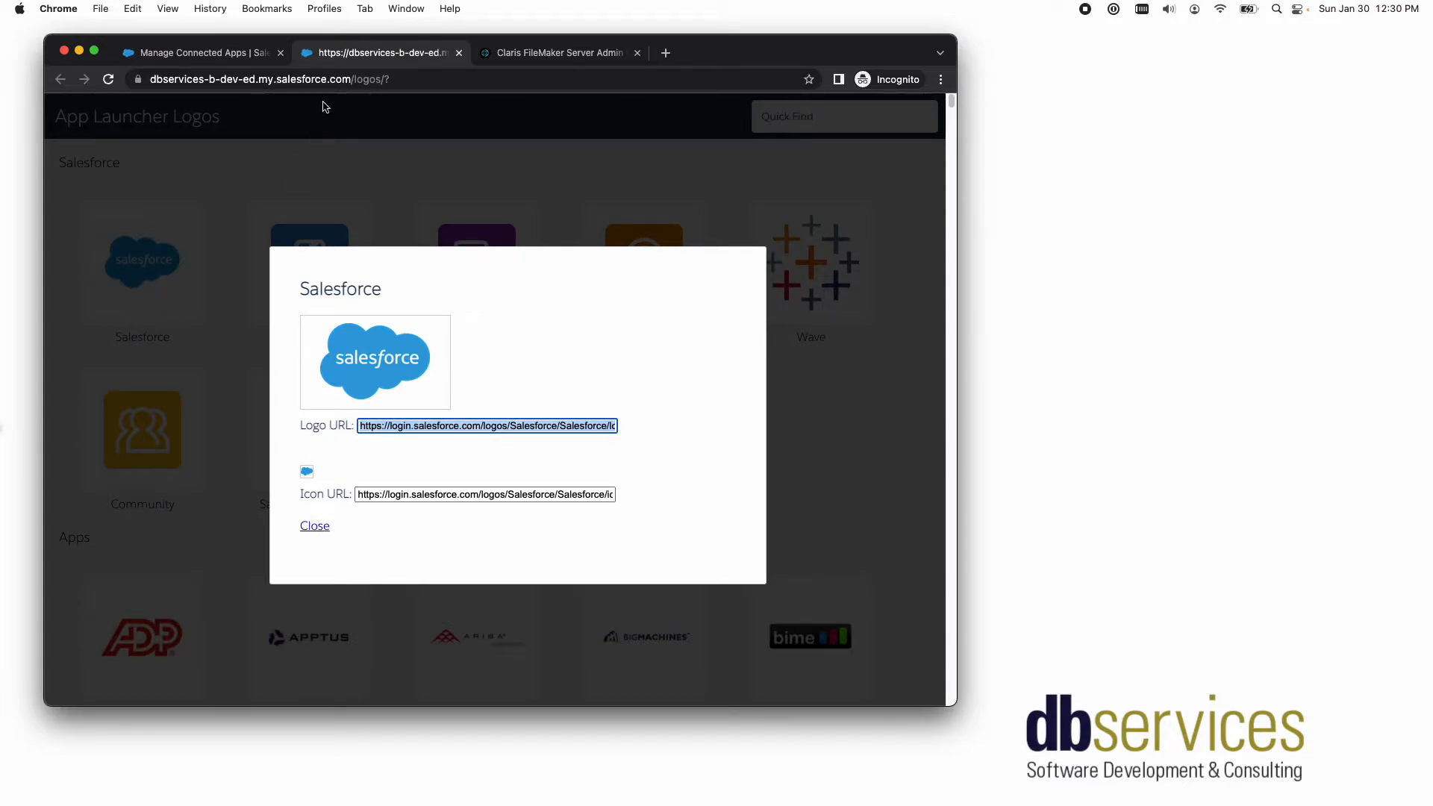
click(238, 52)
click(424, 390)
key(super+v)
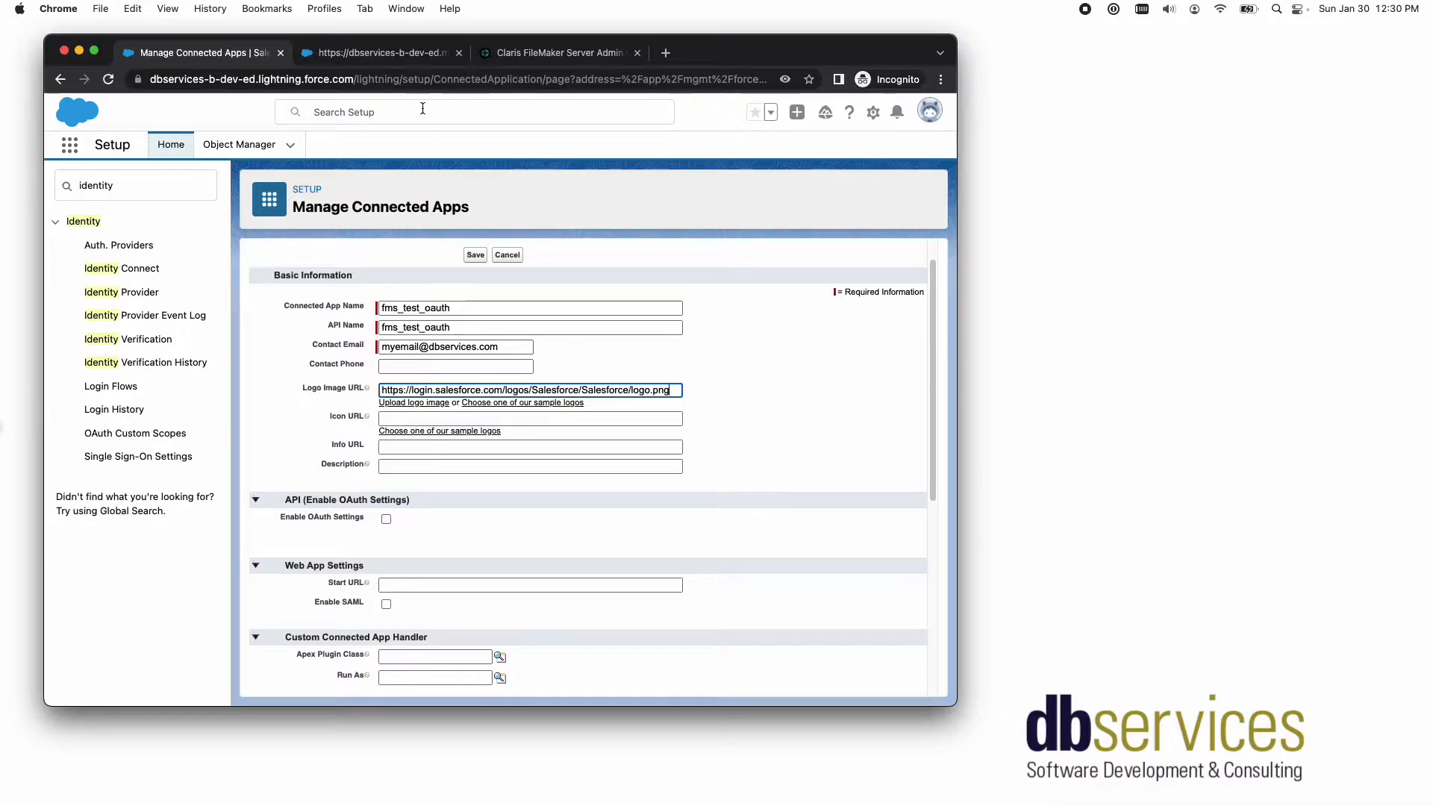
click(403, 53)
click(407, 492)
key(super+a)
key(super+c)
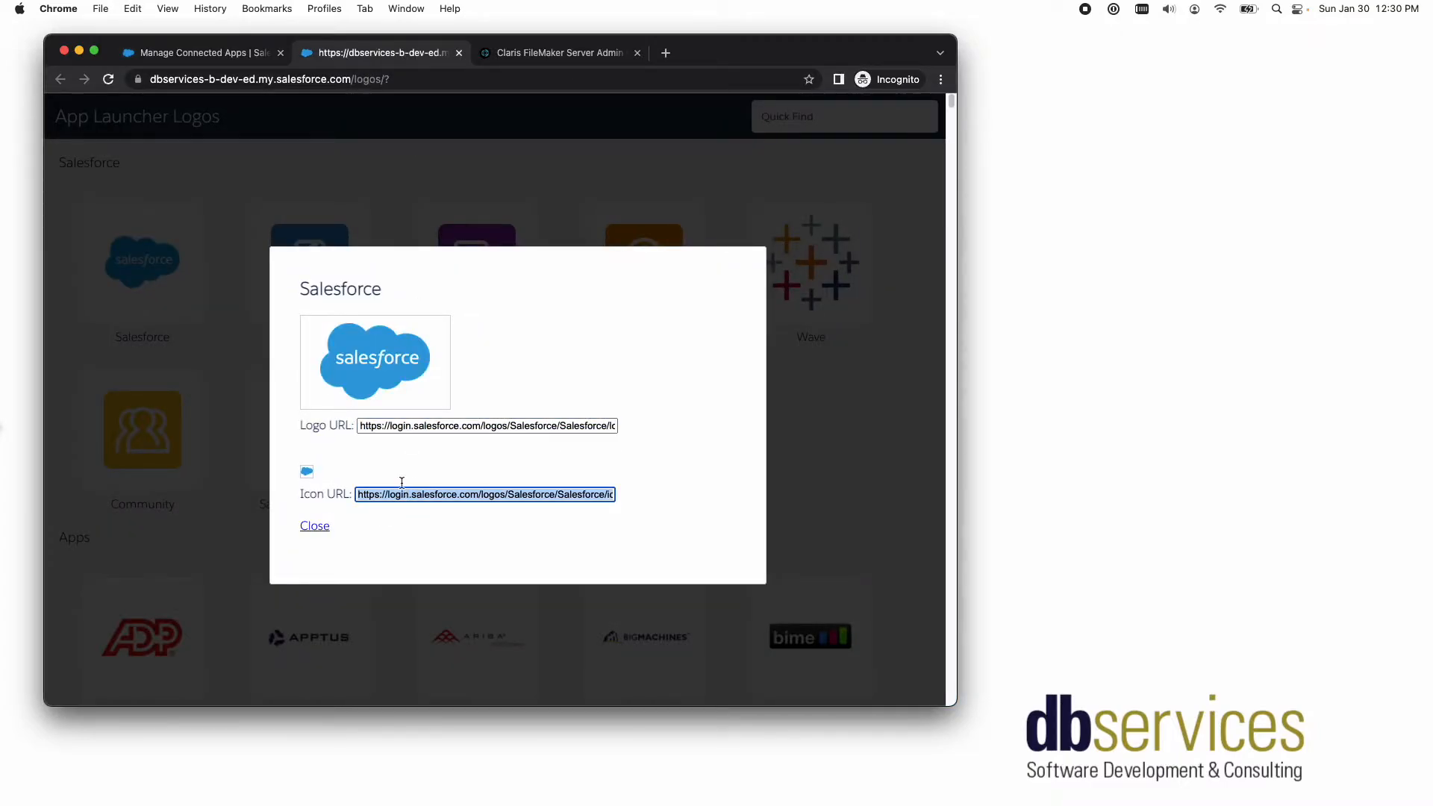
click(199, 53)
click(405, 416)
key(super+v)
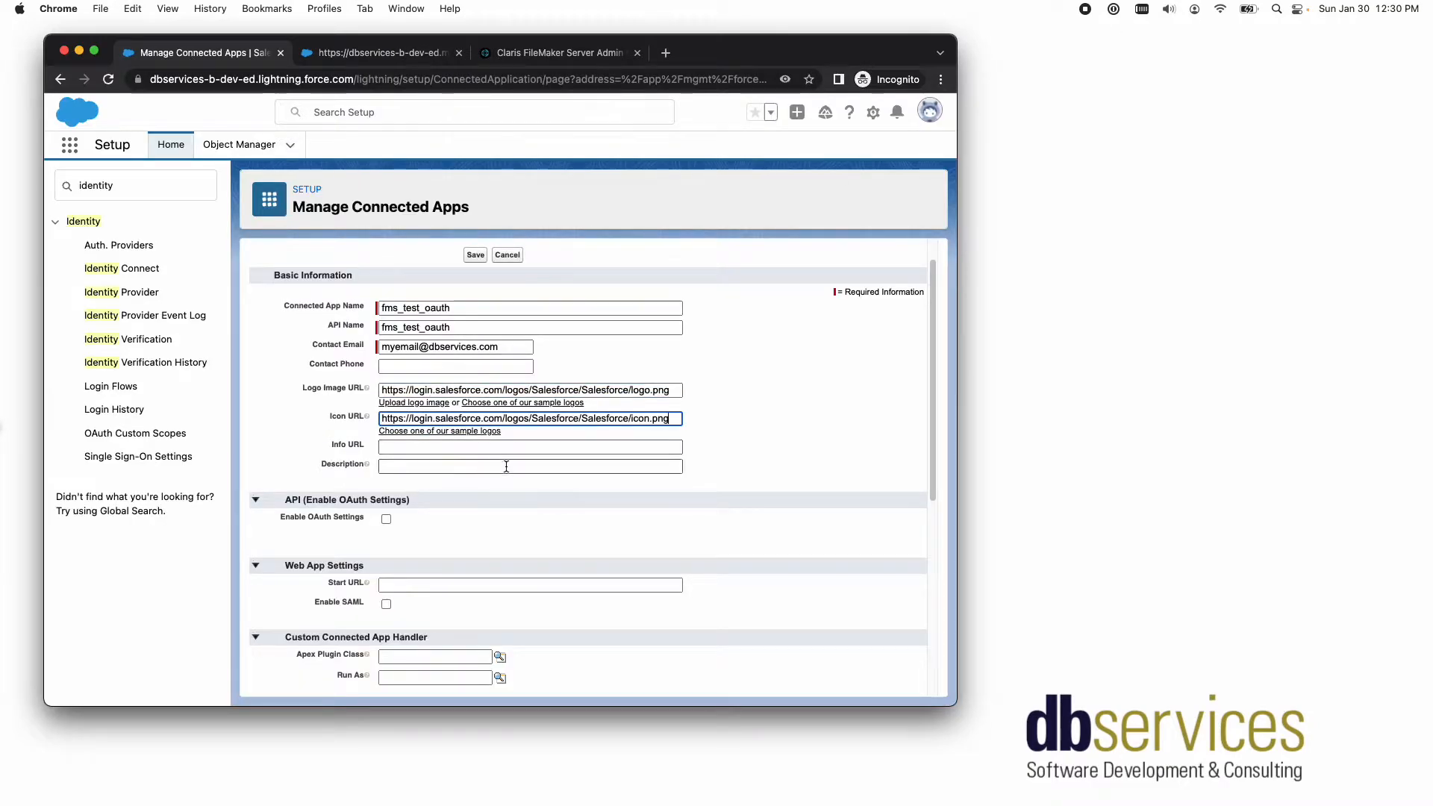
scroll(472, 417, down, 5)
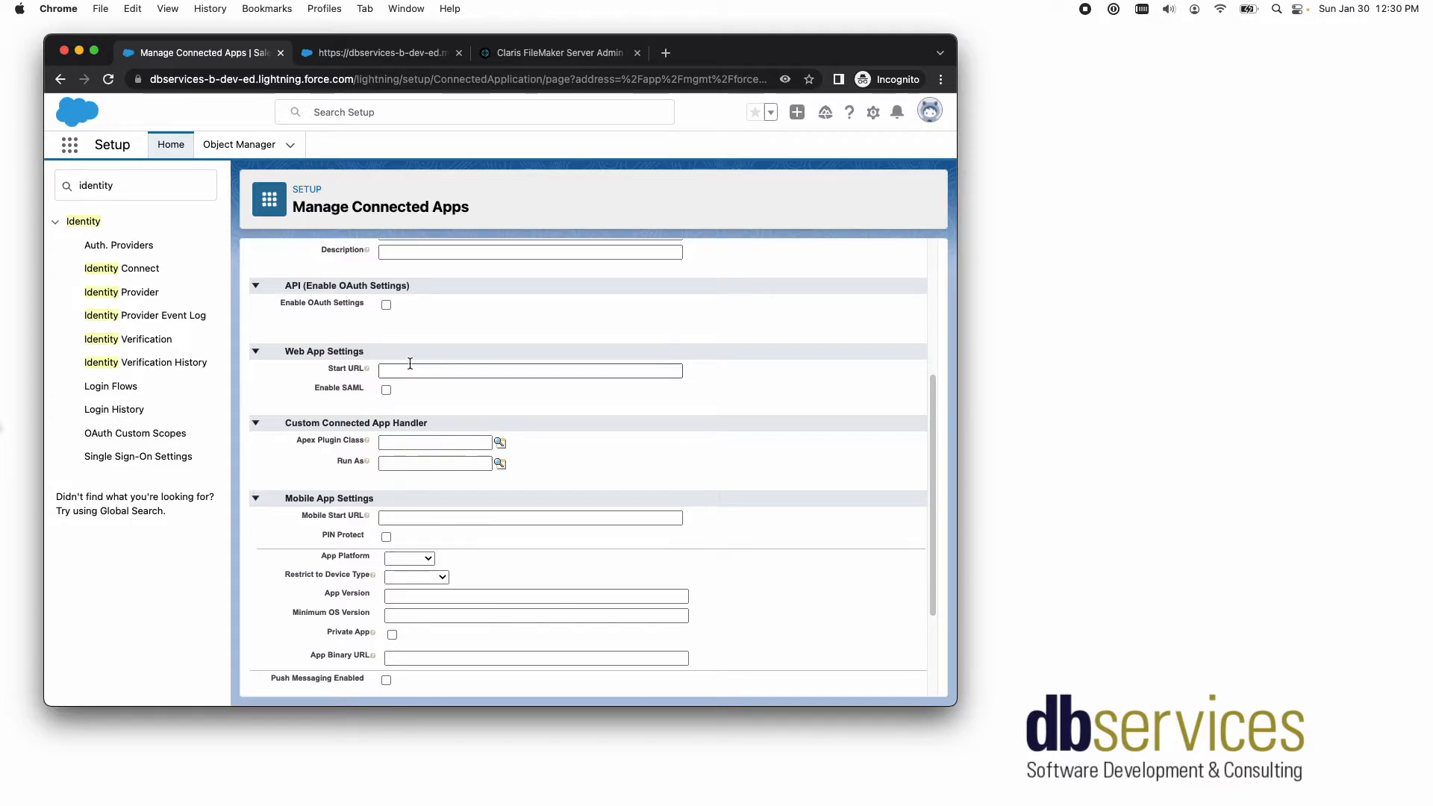
click(384, 305)
click(459, 348)
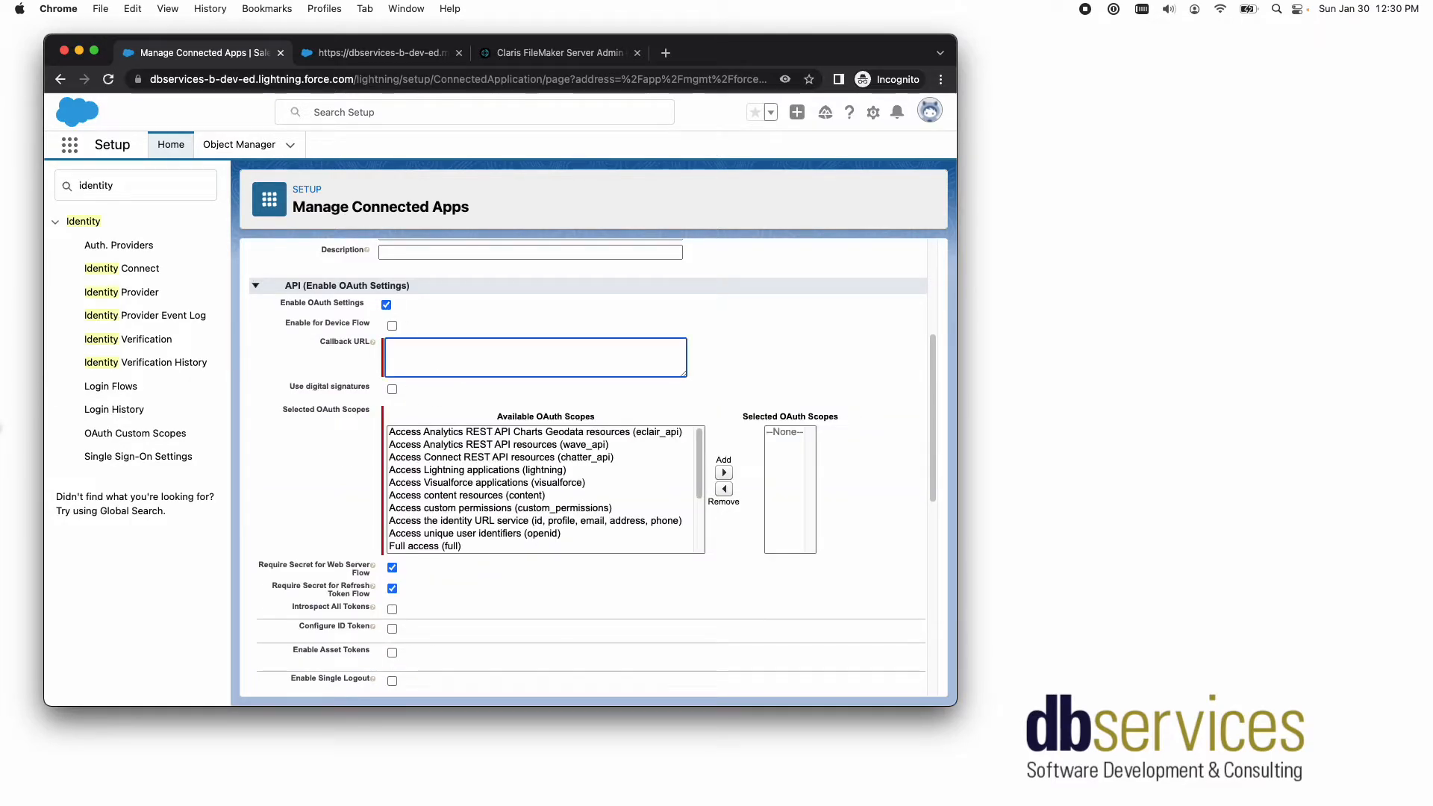
key(super+Tab)
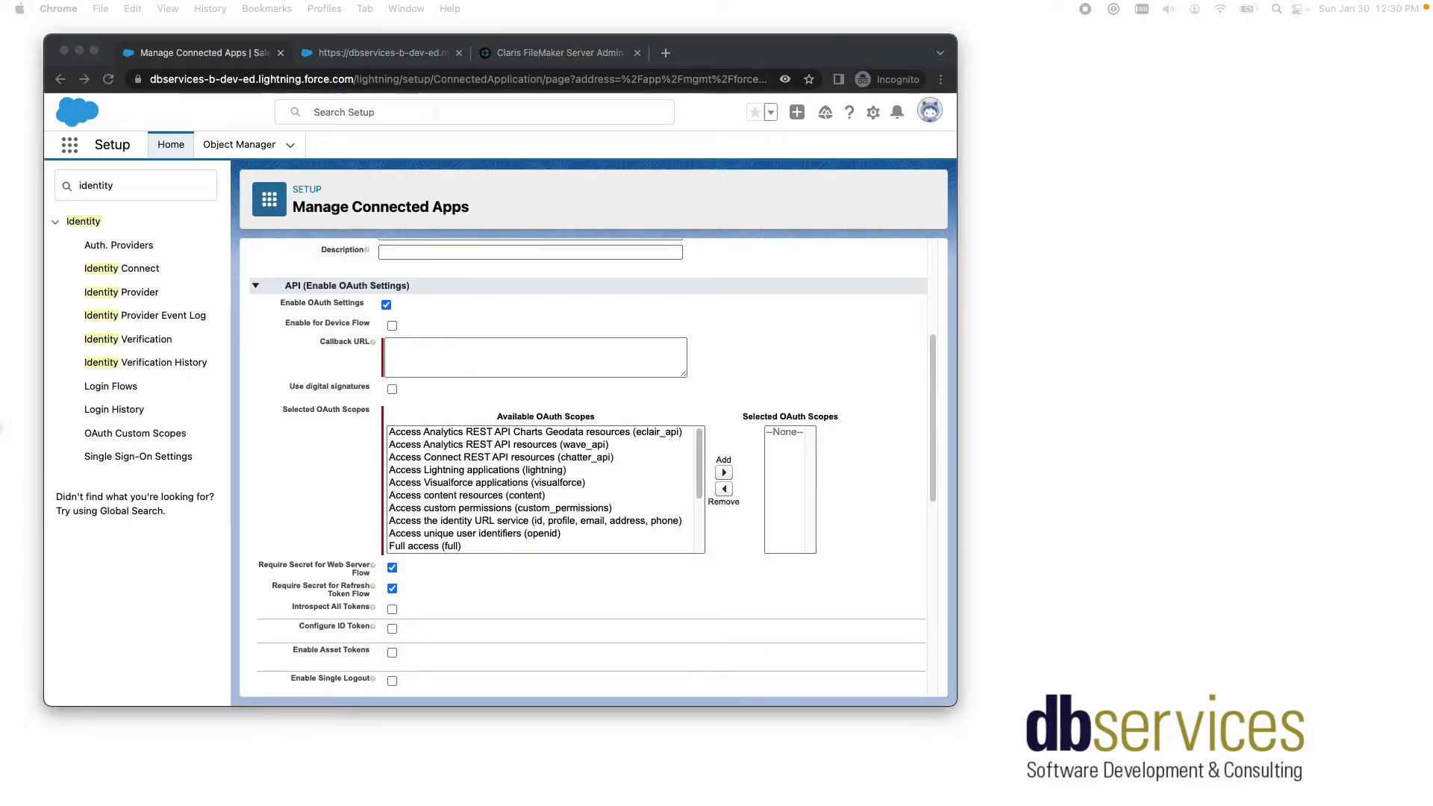
click(514, 361)
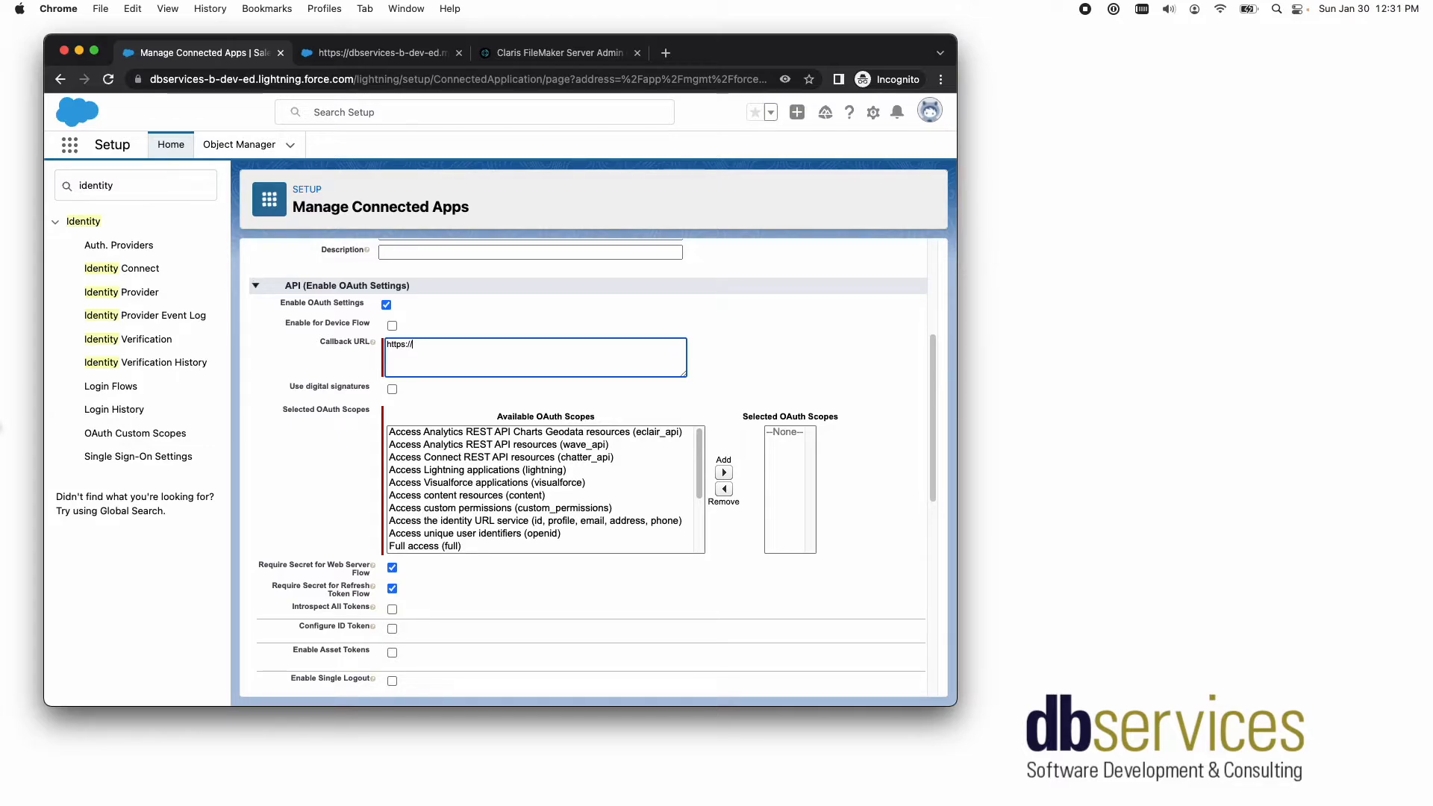
text(https://you)
text(rdomain)
text(/c)
text(ah)
key(BackSpace)
text(uth/redirect)
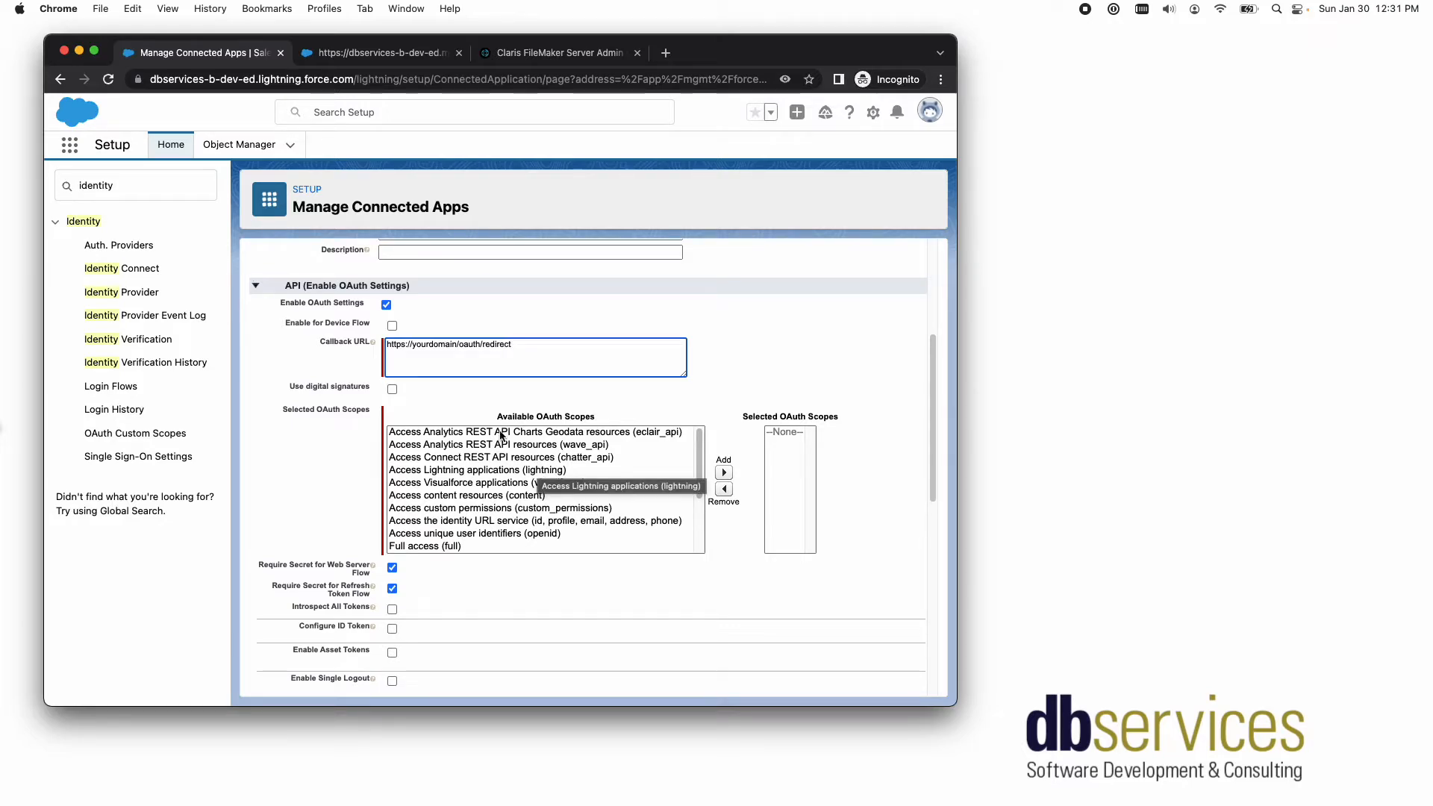
- Add the identity URL service and unique user identifiers (openid) OAuth scopes, and save the connected app
click(500, 521)
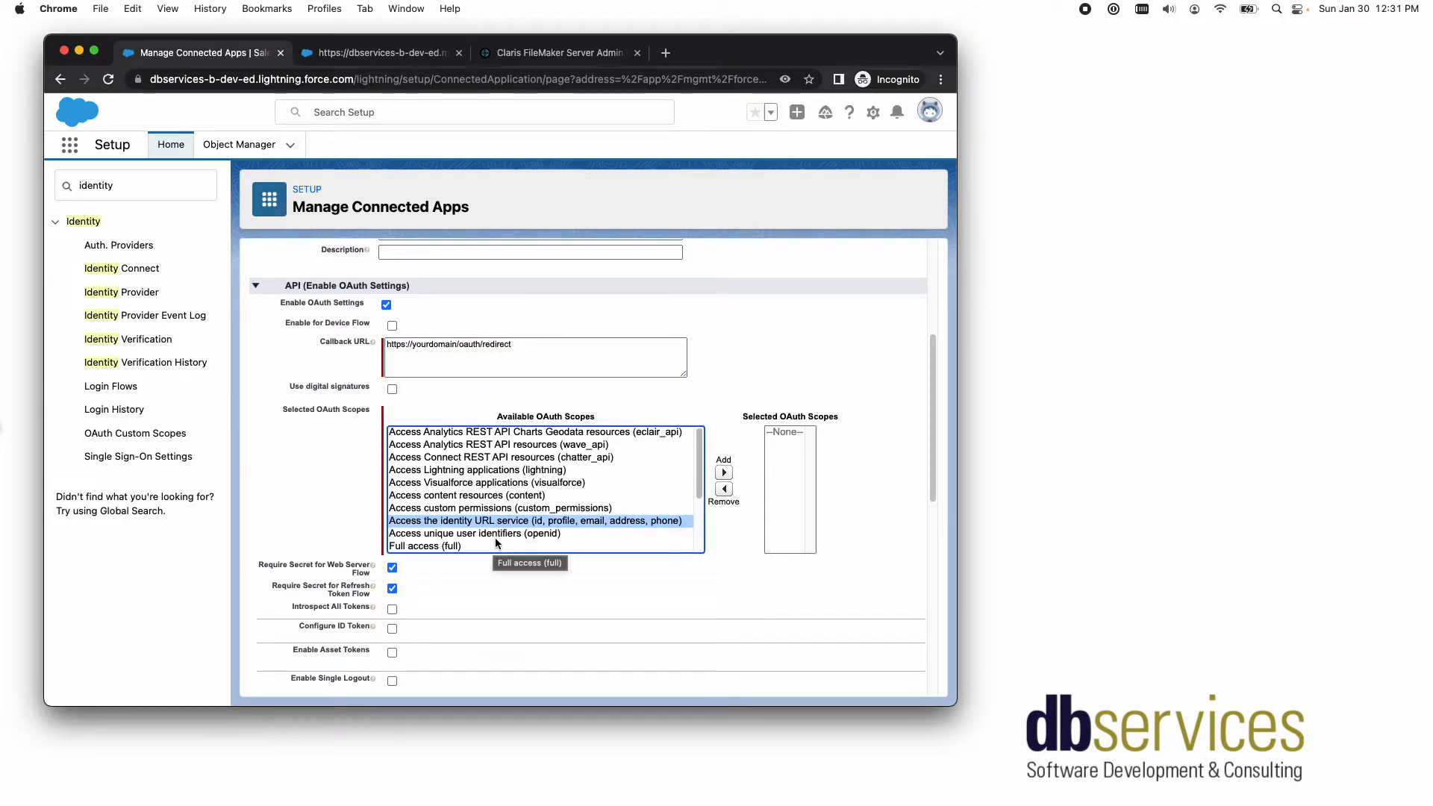
shift+click(495, 535)
click(723, 472)
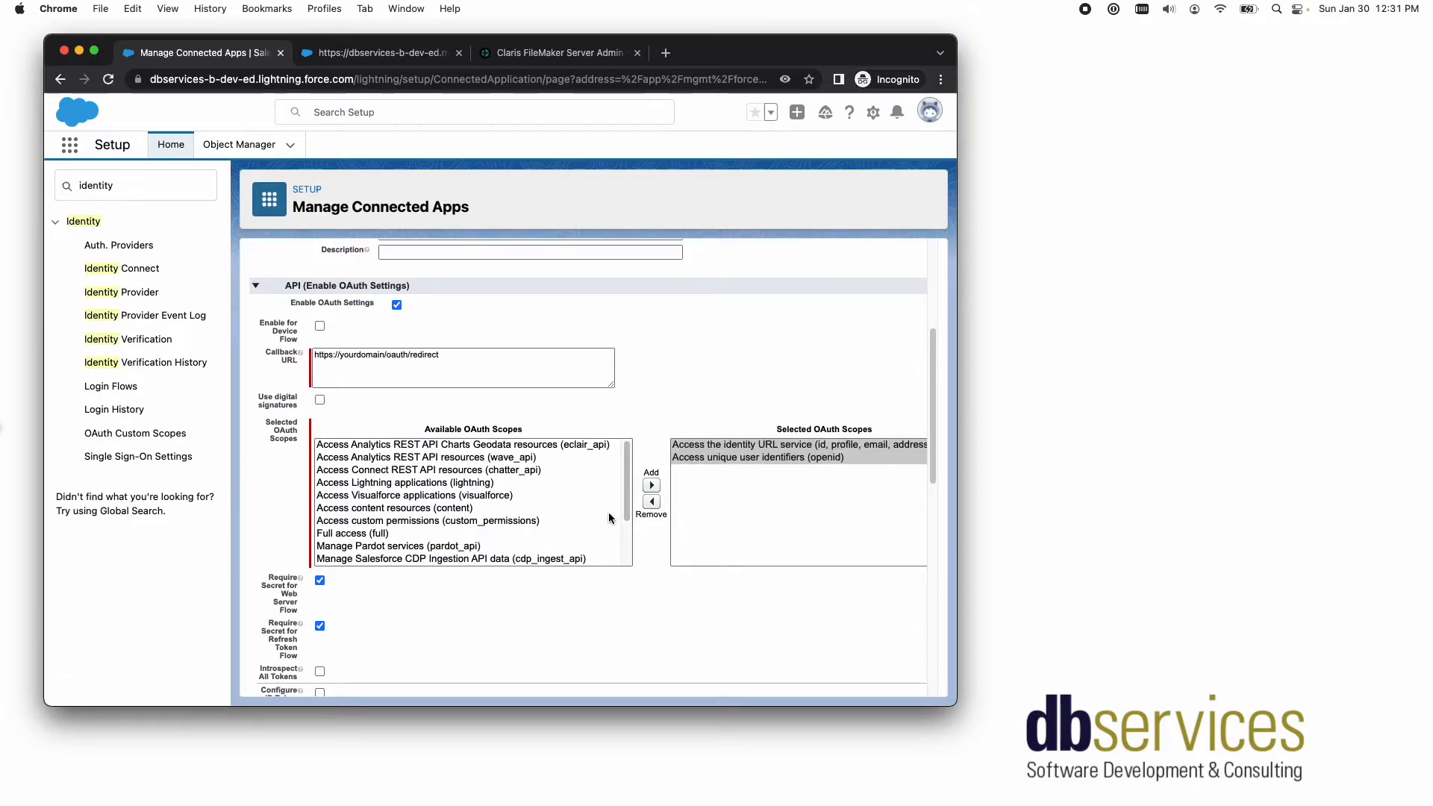
scroll(608, 518, down, 10)
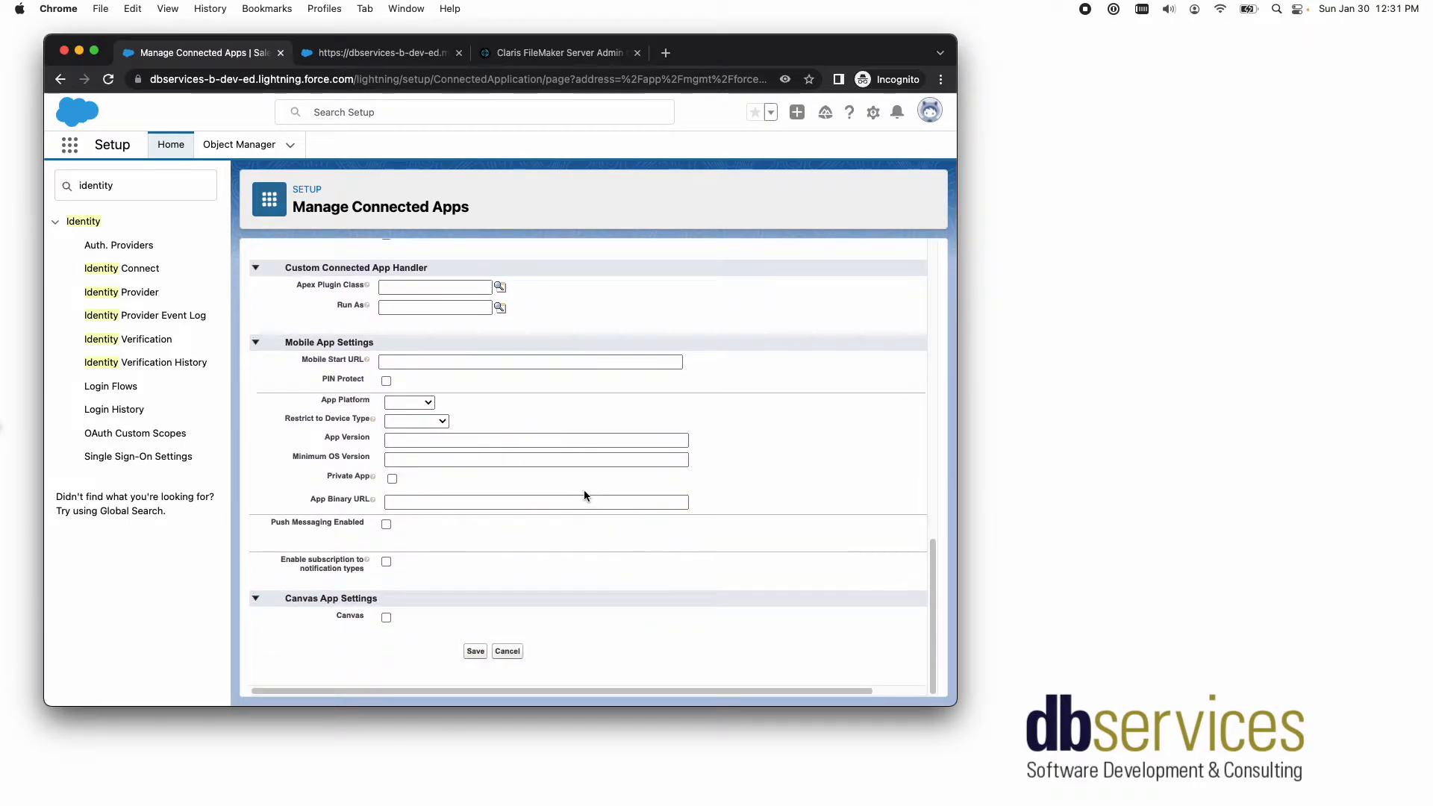
click(475, 652)
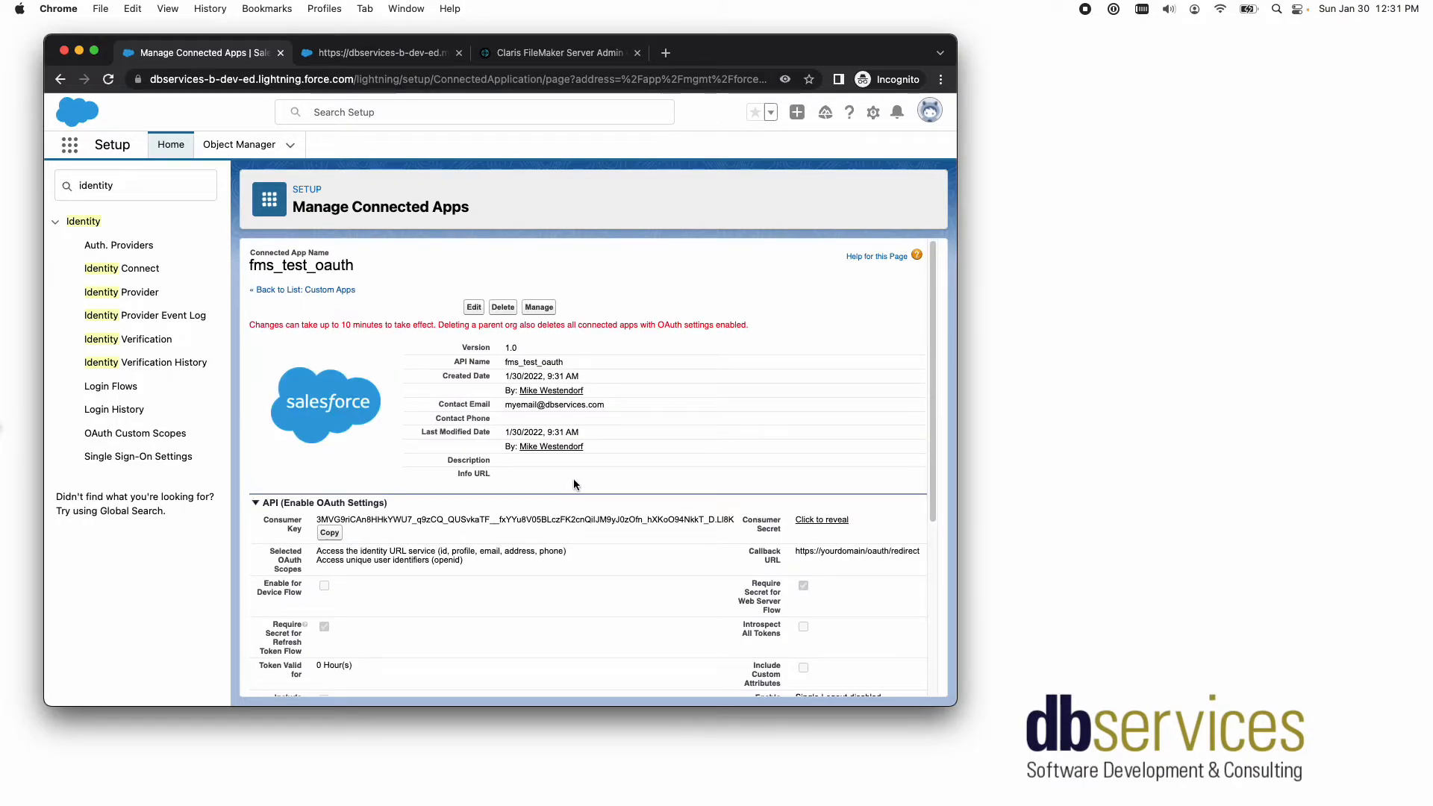
- Review the saved connected app, close the sample logos page, and switch to the Custom IdP settings in the Claris FileMaker Server Admin Console
scroll(589, 470, down, 5)
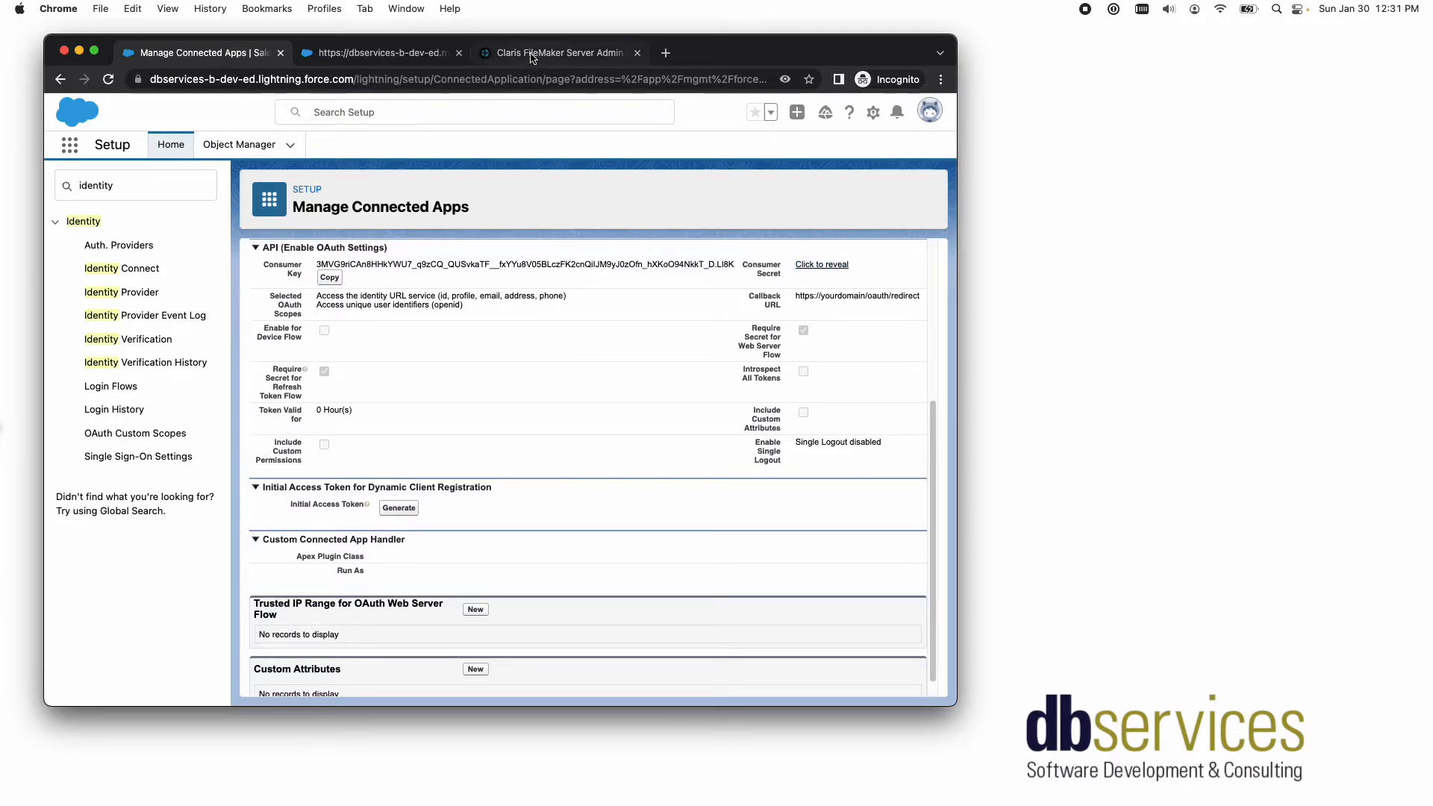
click(459, 52)
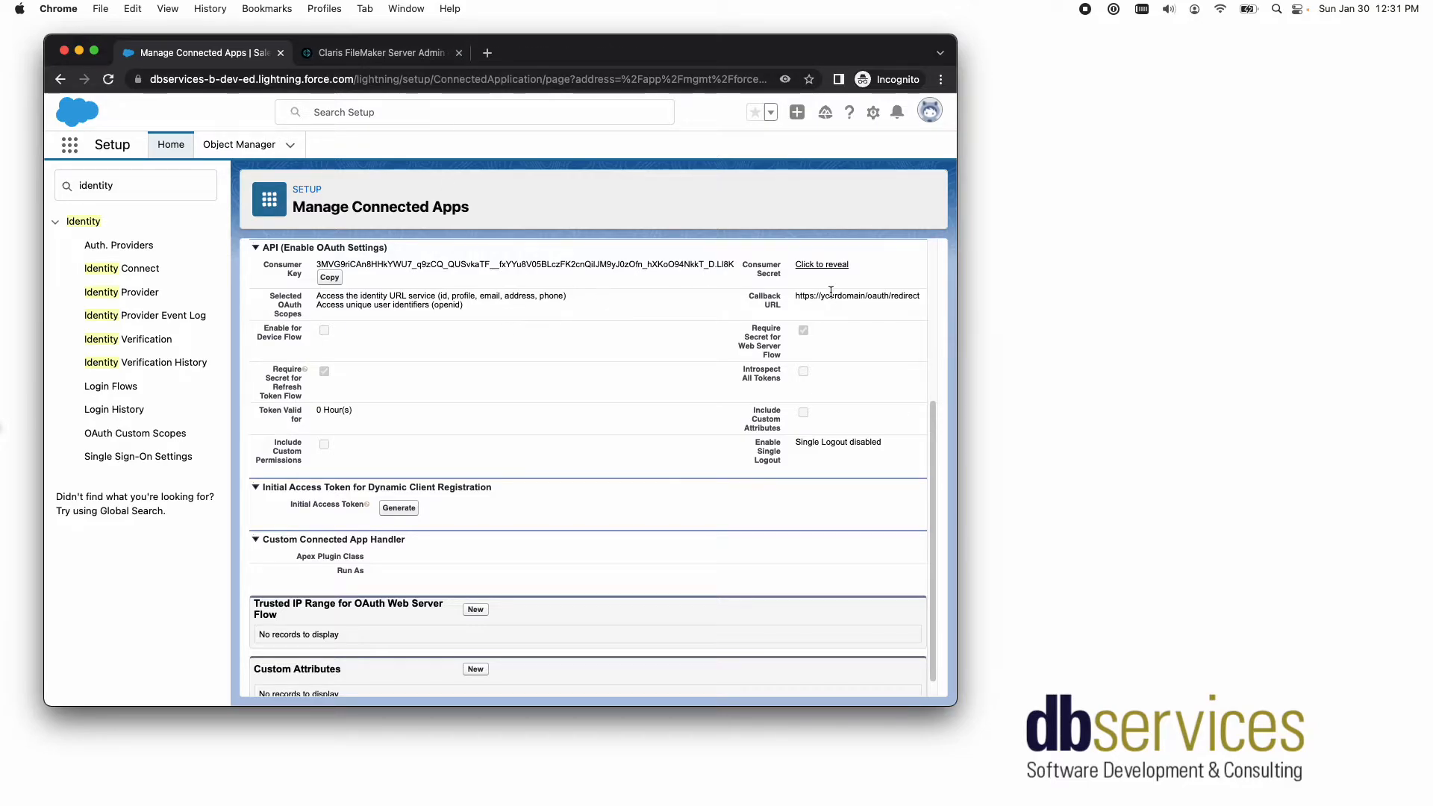
scroll(557, 369, up, 5)
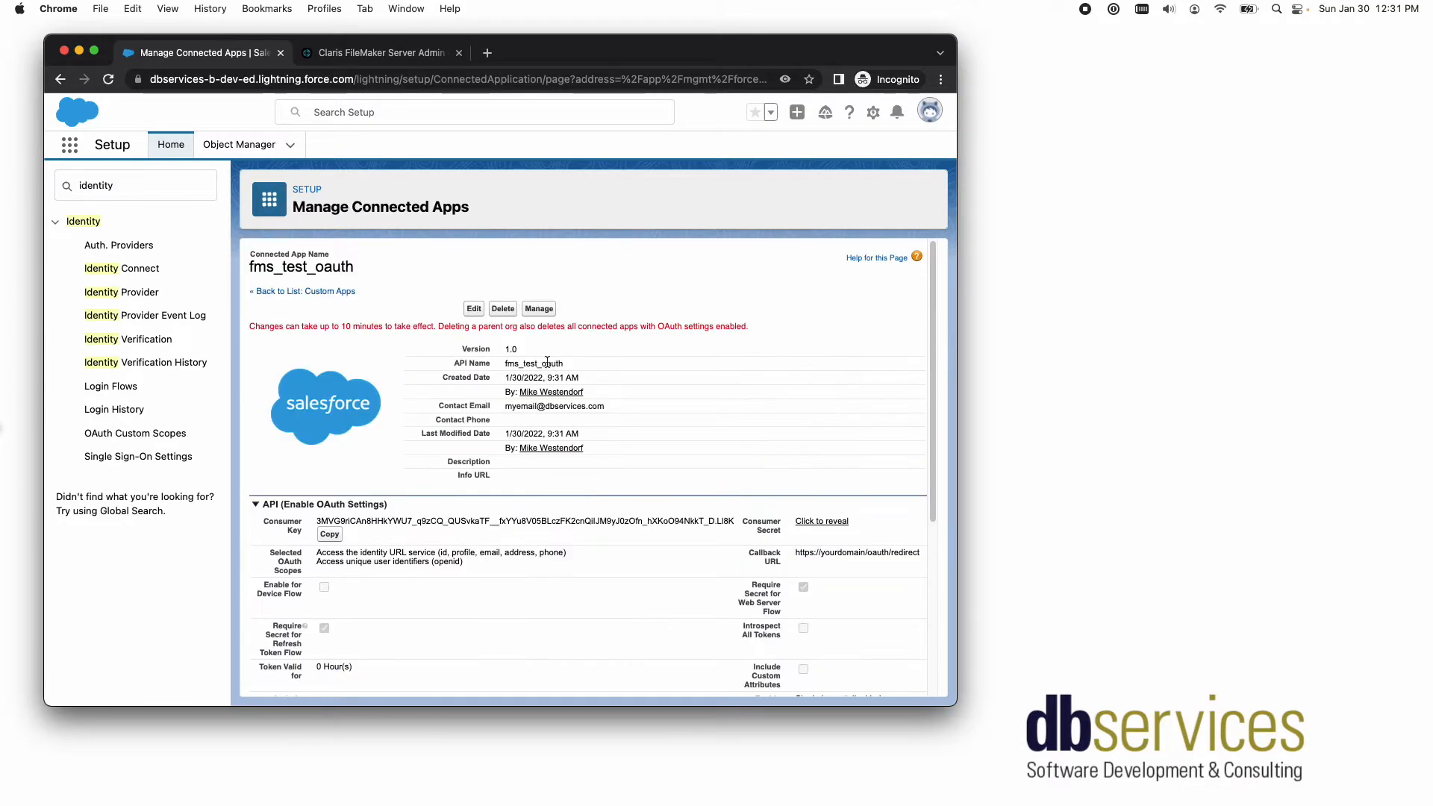
click(359, 52)
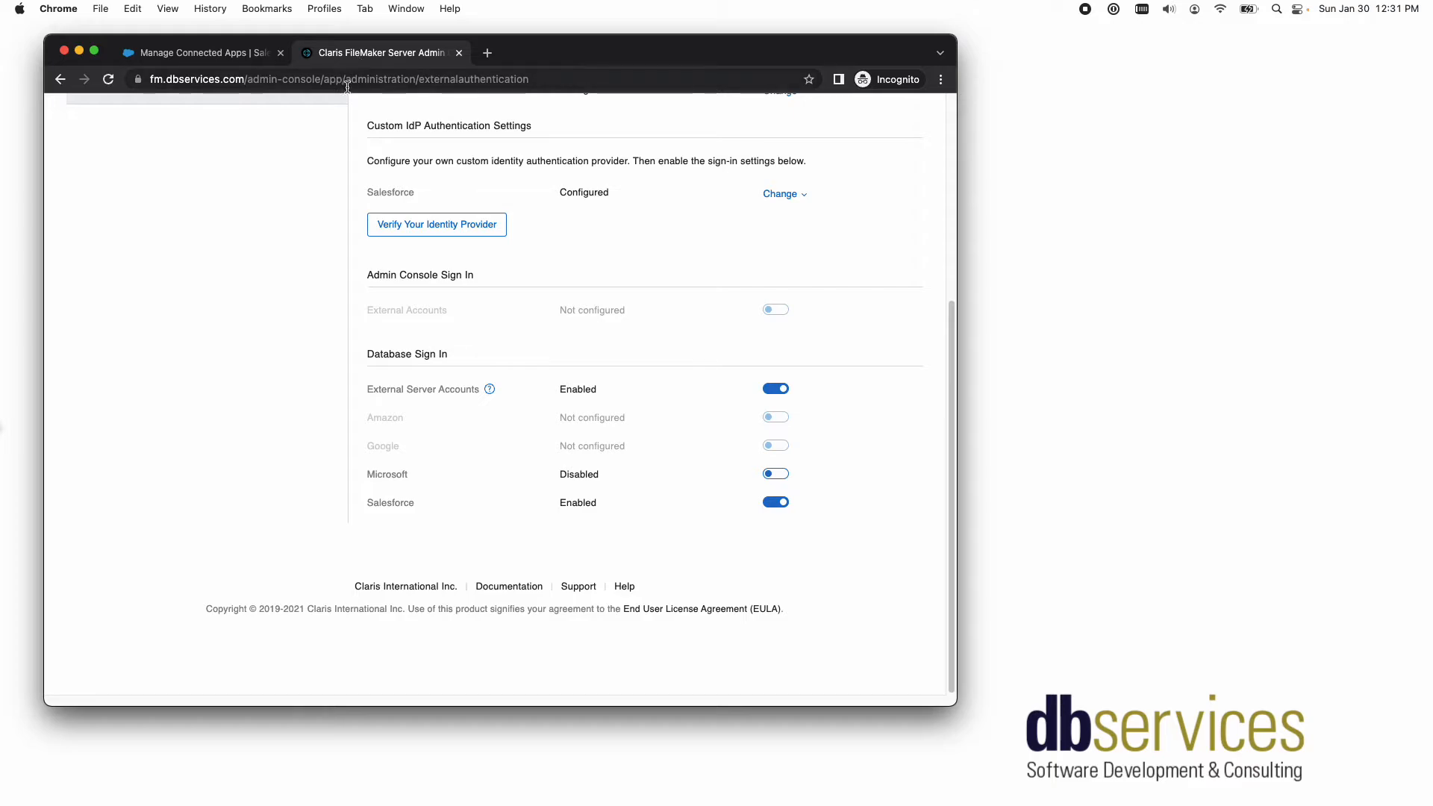
scroll(676, 244, up, 4)
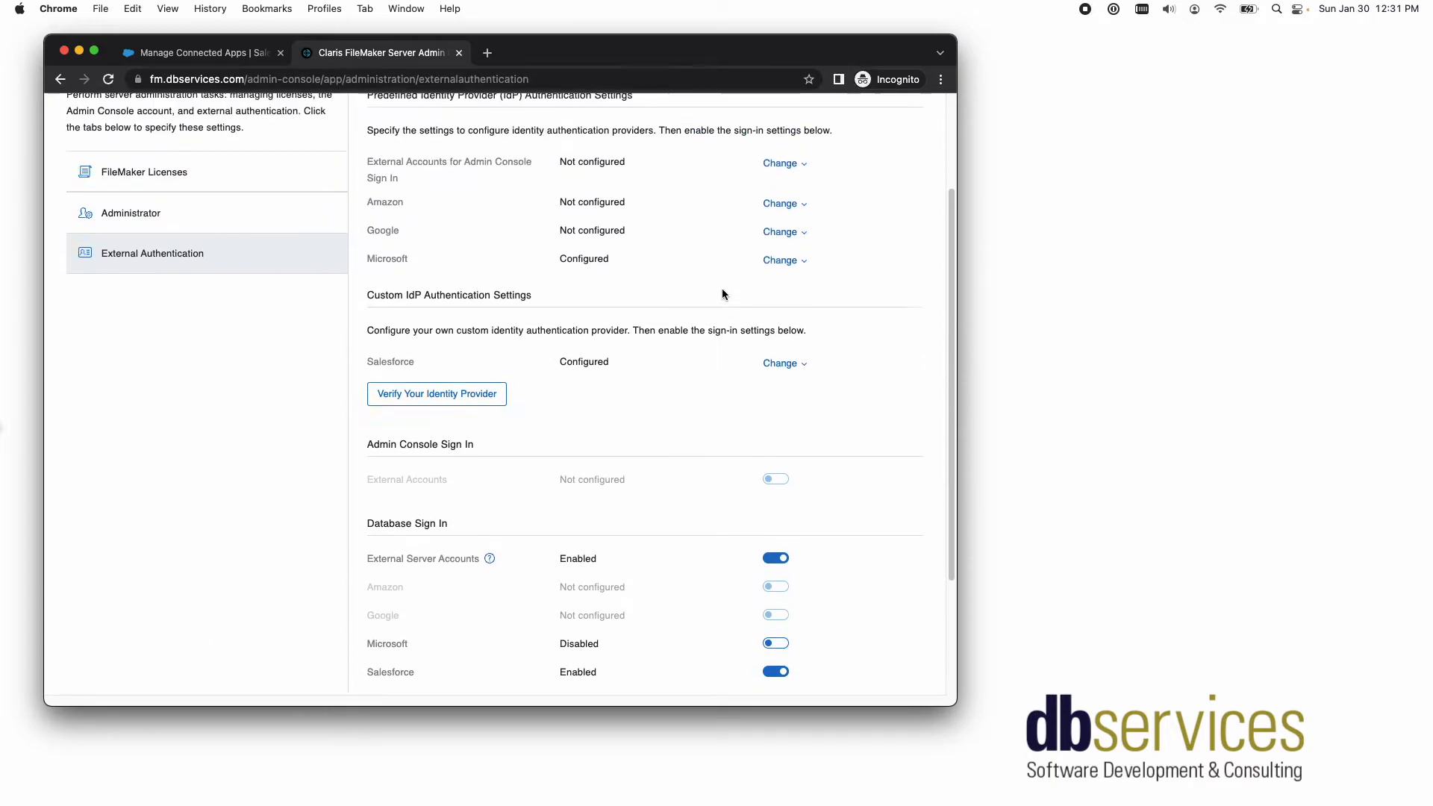
- Open the Salesforce custom IdP settings for changes and examine the custom IdP name and client ID fields
scroll(697, 302, up, 3)
scroll(696, 300, down, 4)
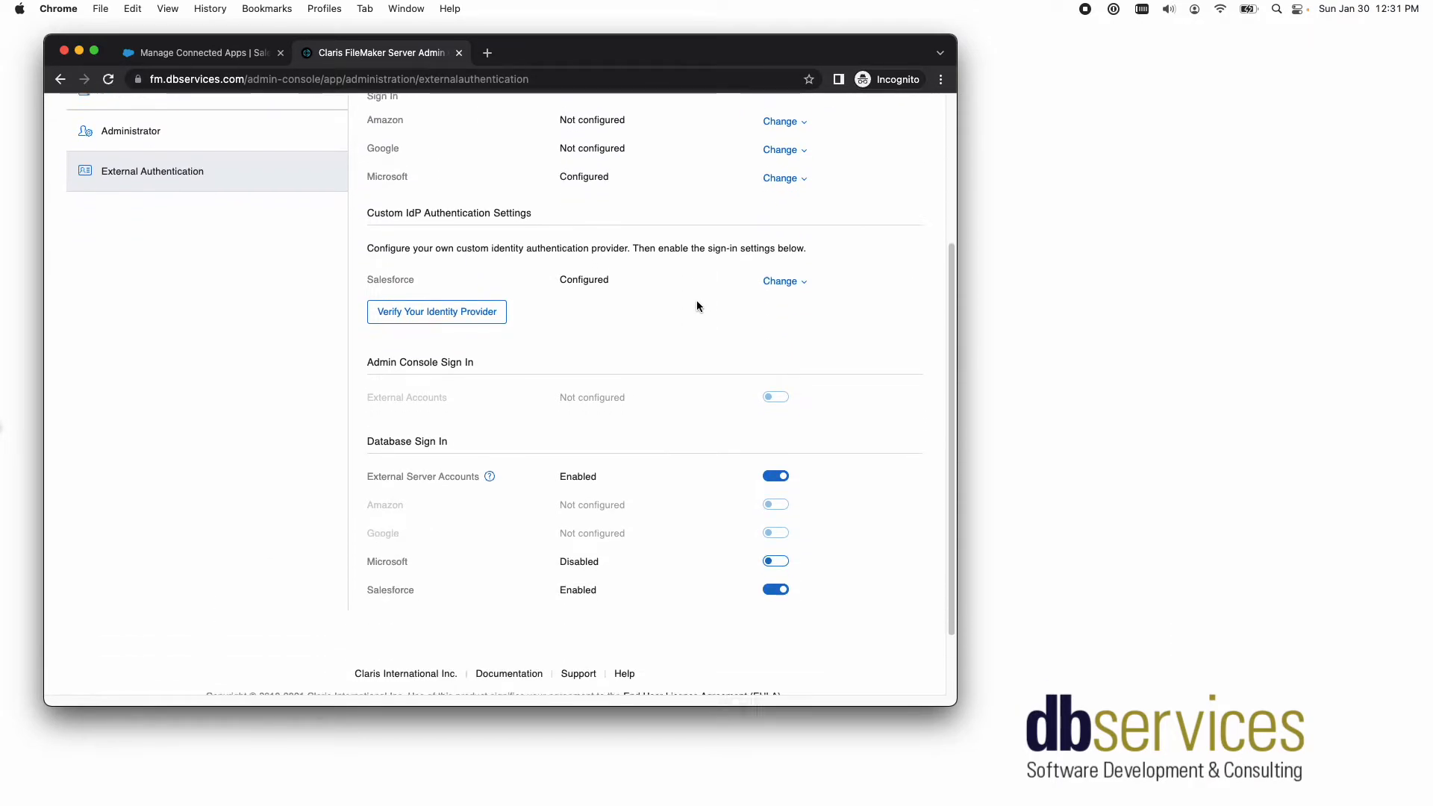
scroll(696, 300, up, 4)
scroll(686, 312, up, 1)
click(778, 399)
scroll(720, 432, down, 6)
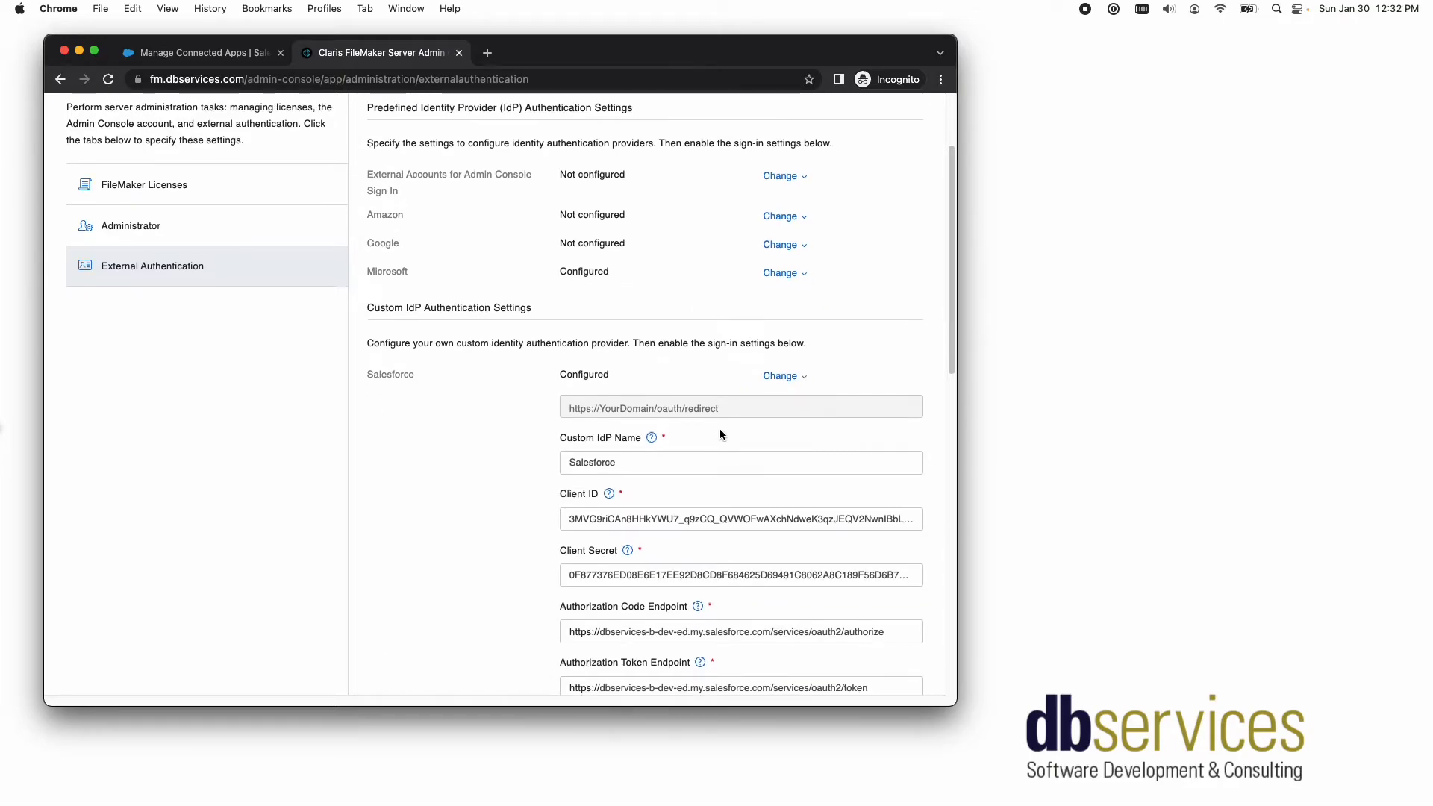
double_click(658, 265)
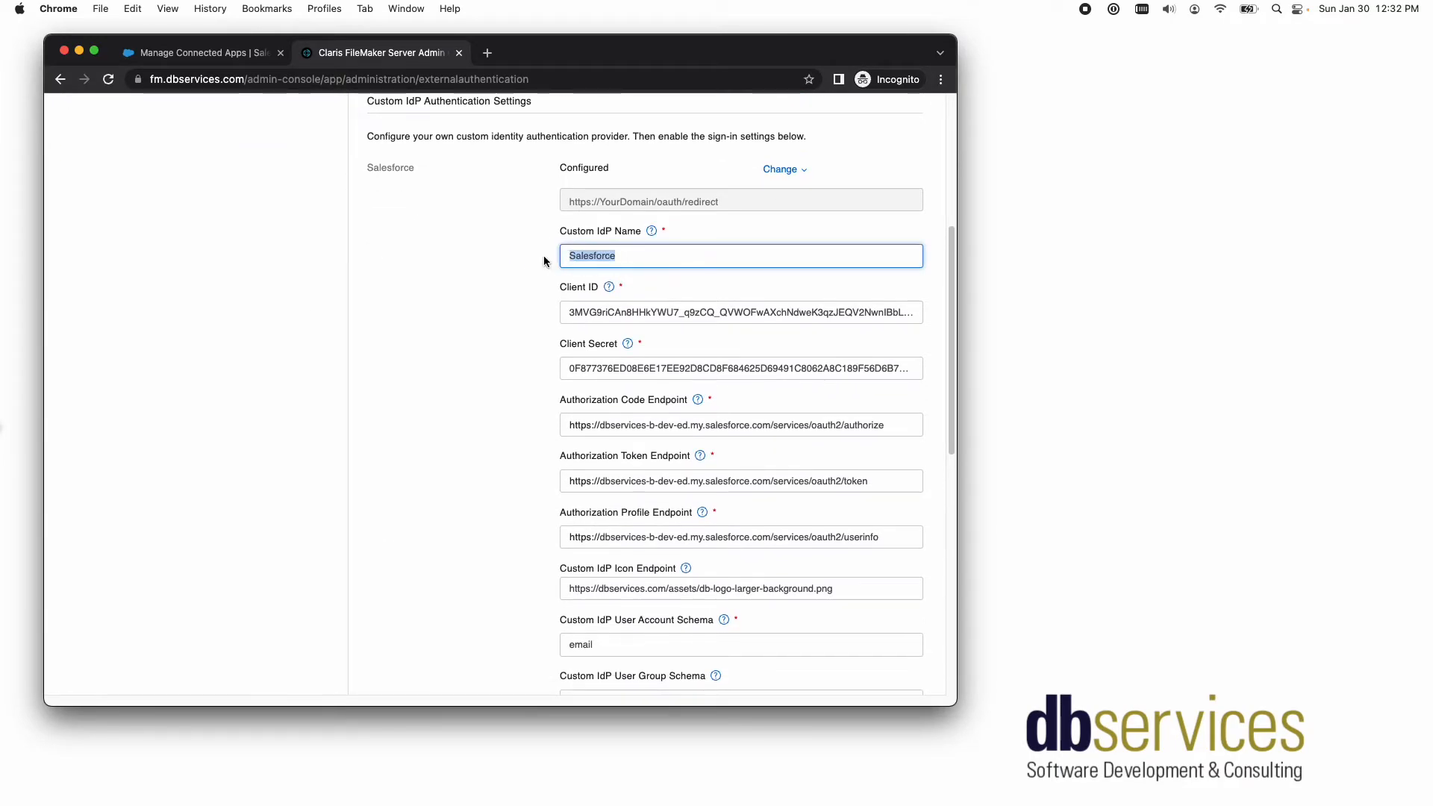
click(688, 312)
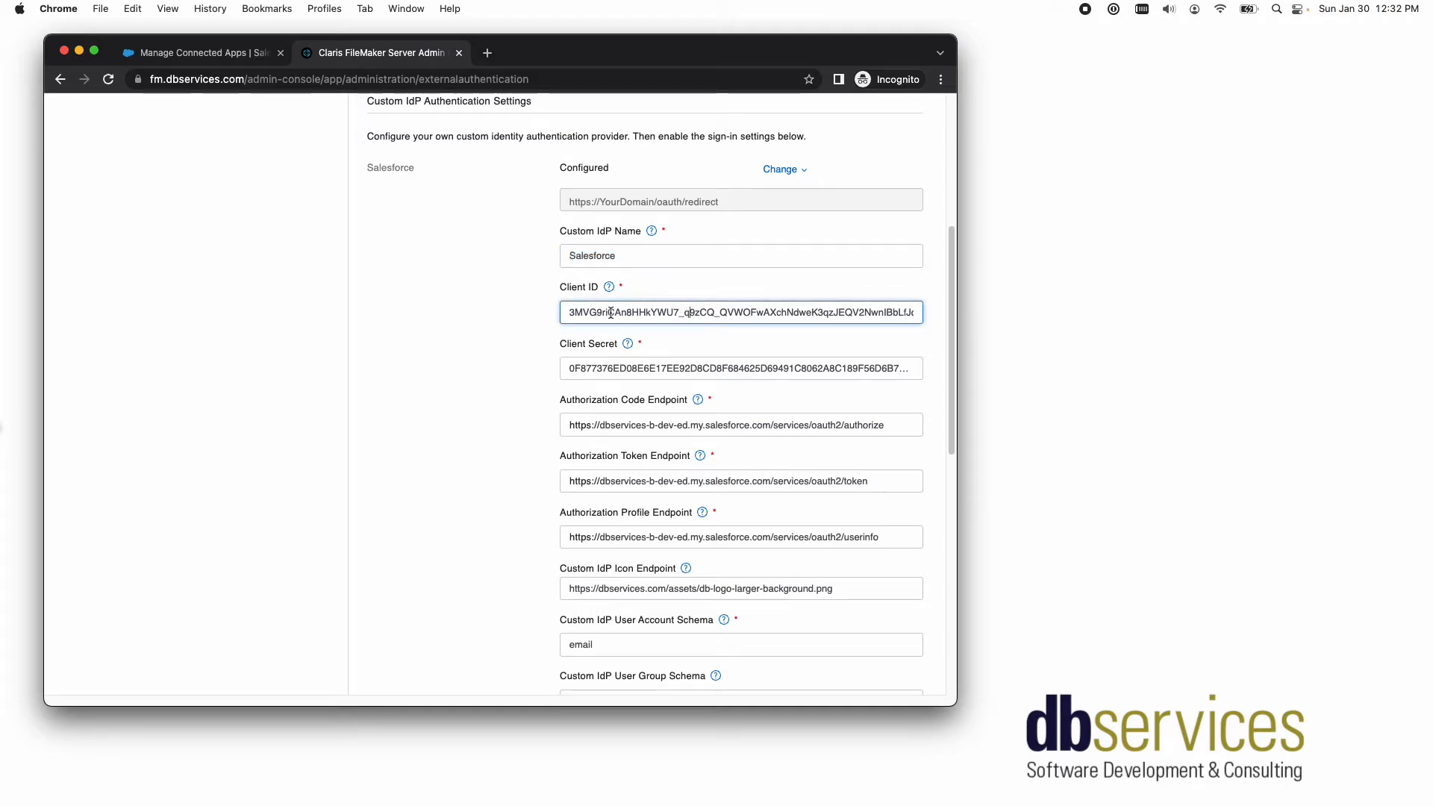
triple_click(905, 306)
scroll(671, 284, down, 2)
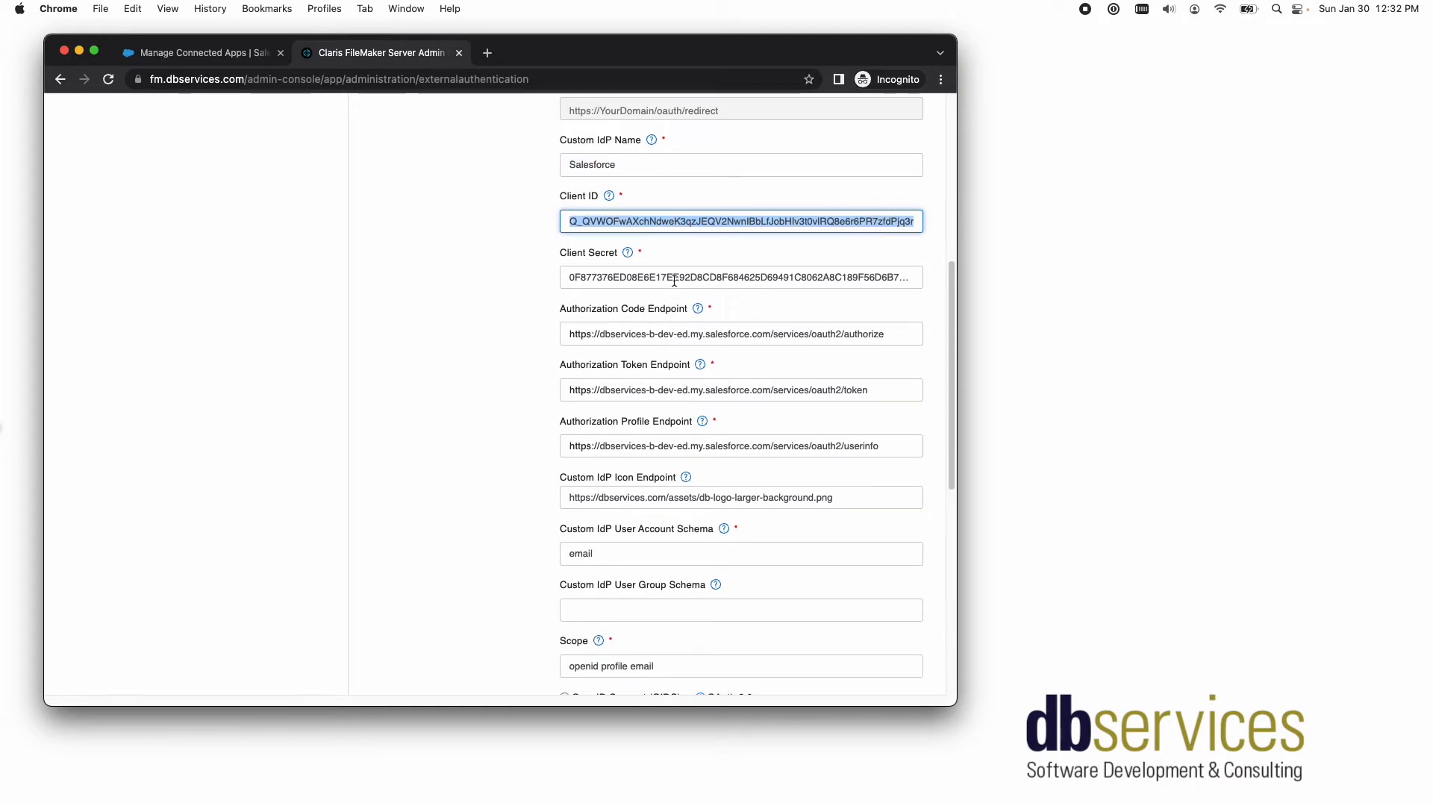
- Examine the domain and path parts of the authorization code, token, and profile endpoints, and the custom IdP icon endpoint
click(617, 333)
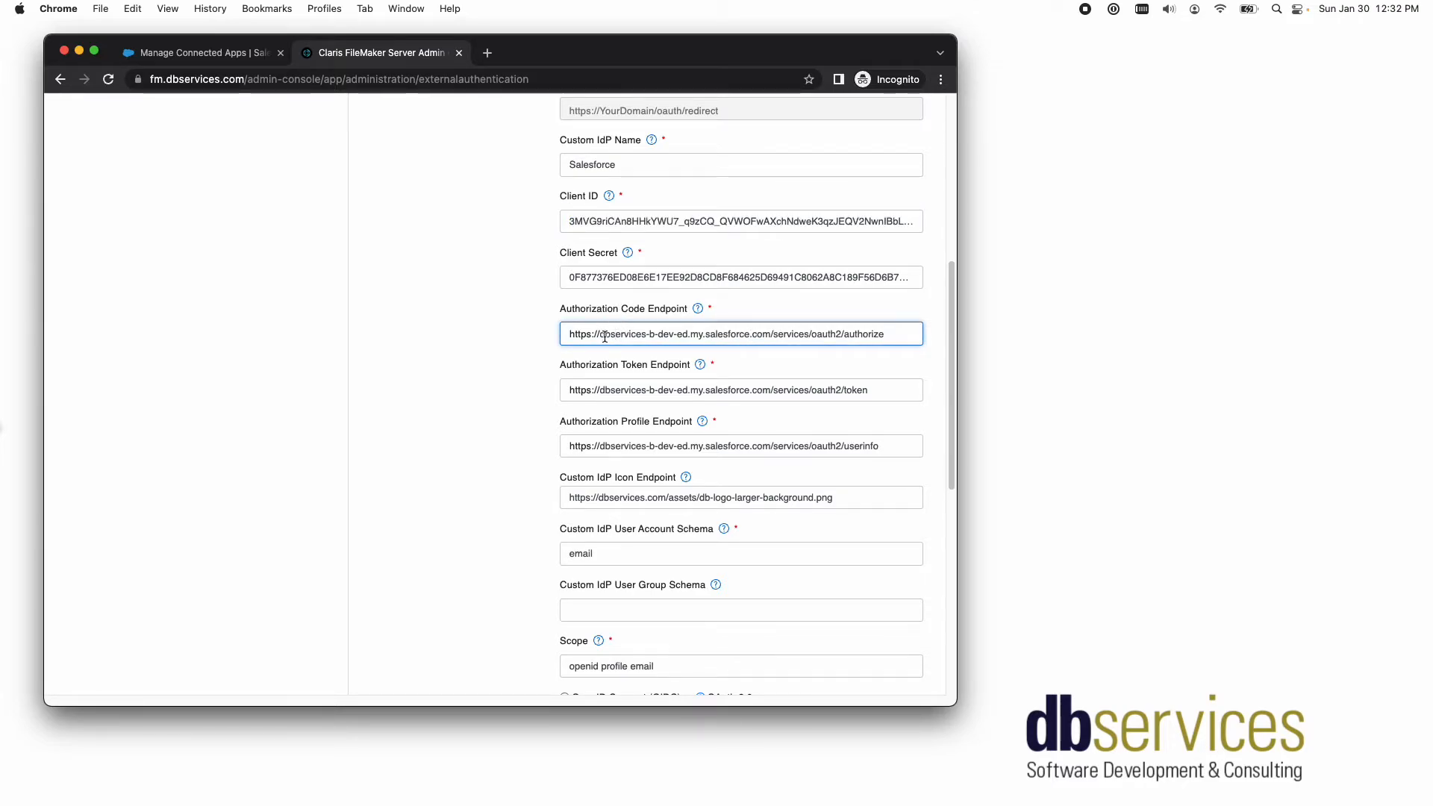
drag(570, 333, 600, 334)
click(691, 334)
drag(768, 333, 601, 334)
click(840, 333)
drag(885, 334, 773, 334)
drag(866, 390, 762, 389)
drag(885, 446, 773, 445)
click(862, 496)
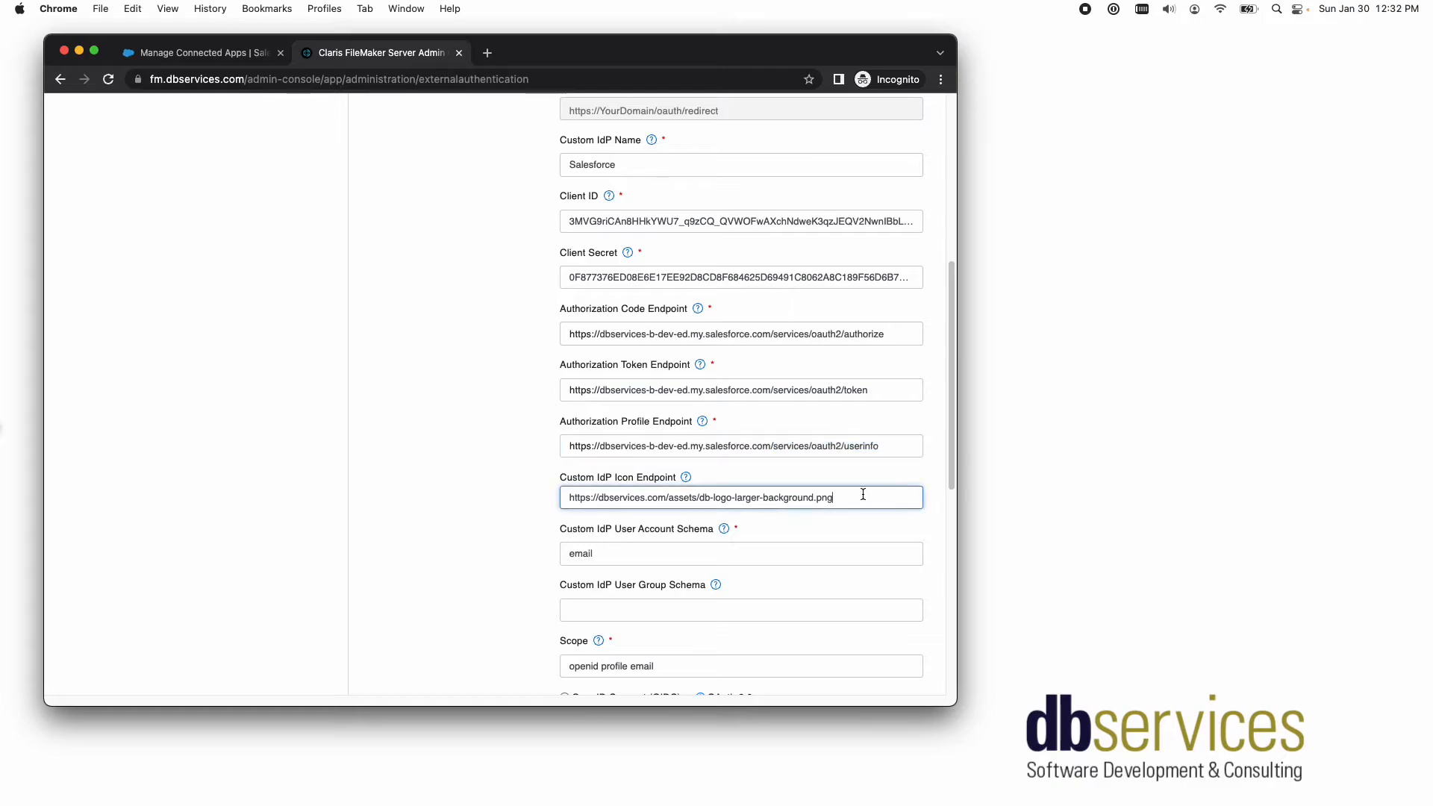
- Check the user account schema, scope, and OAuth 2.0 option of the Salesforce IdP, and save the authentication settings
scroll(857, 480, down, 2)
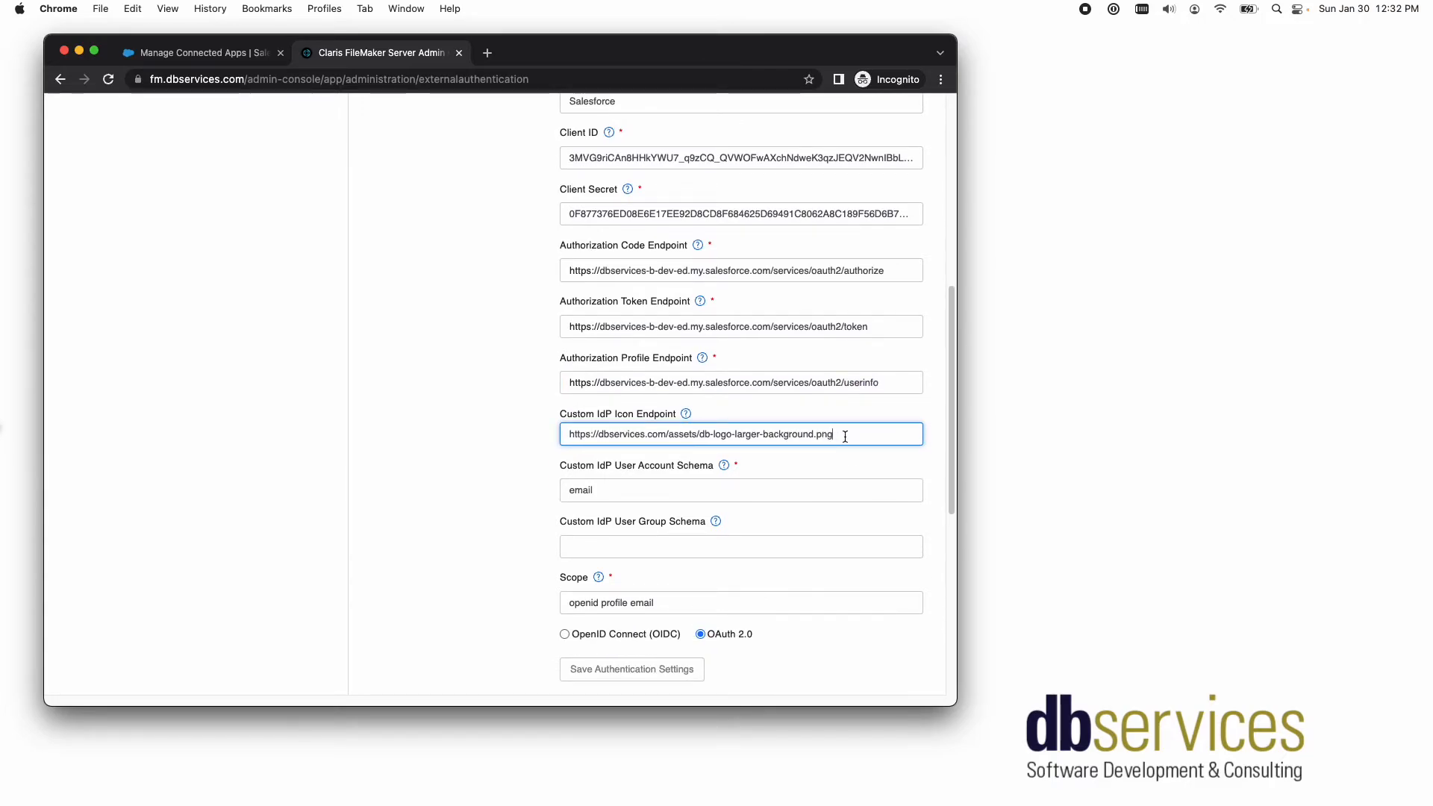
scroll(832, 477, down, 1)
click(659, 471)
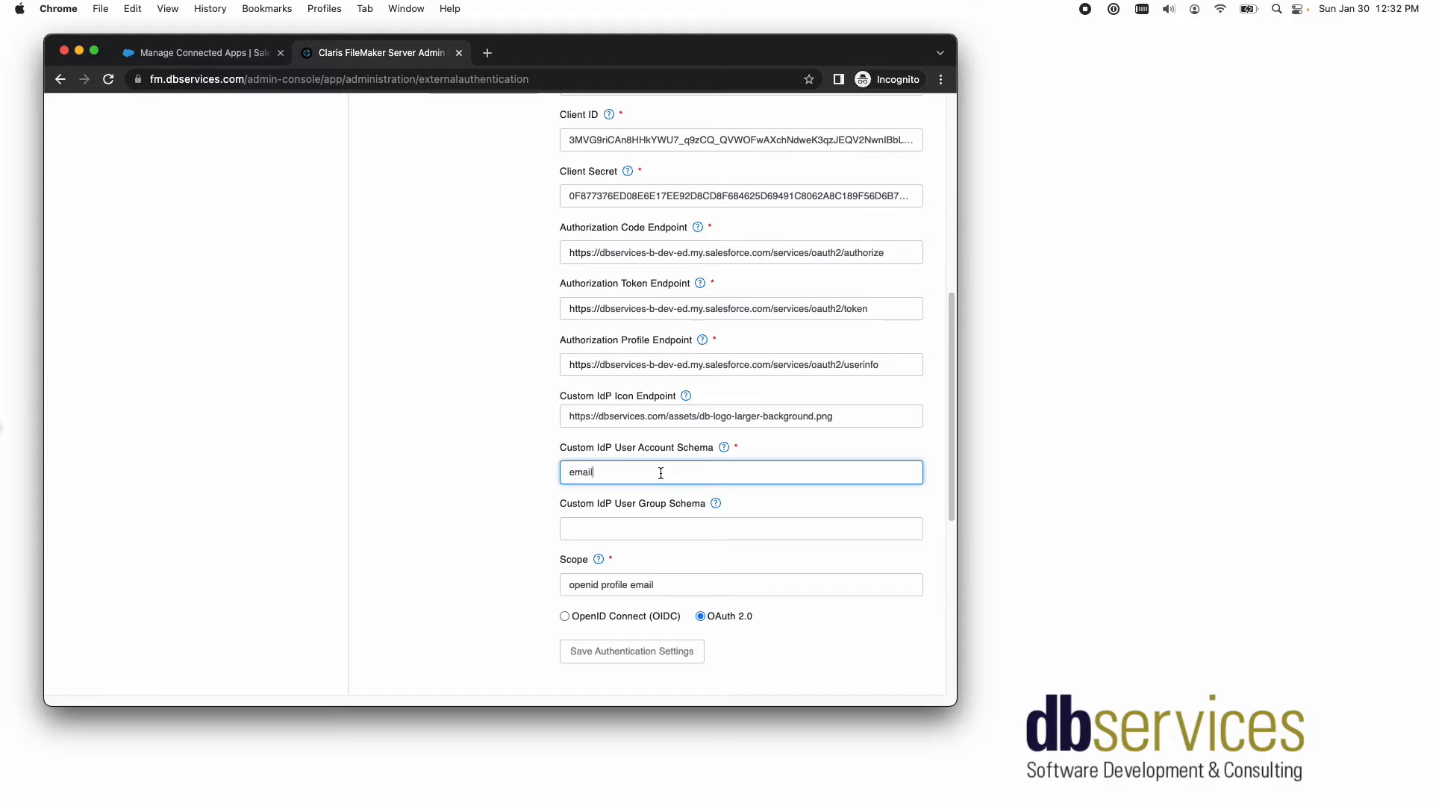
scroll(674, 540, down, 3)
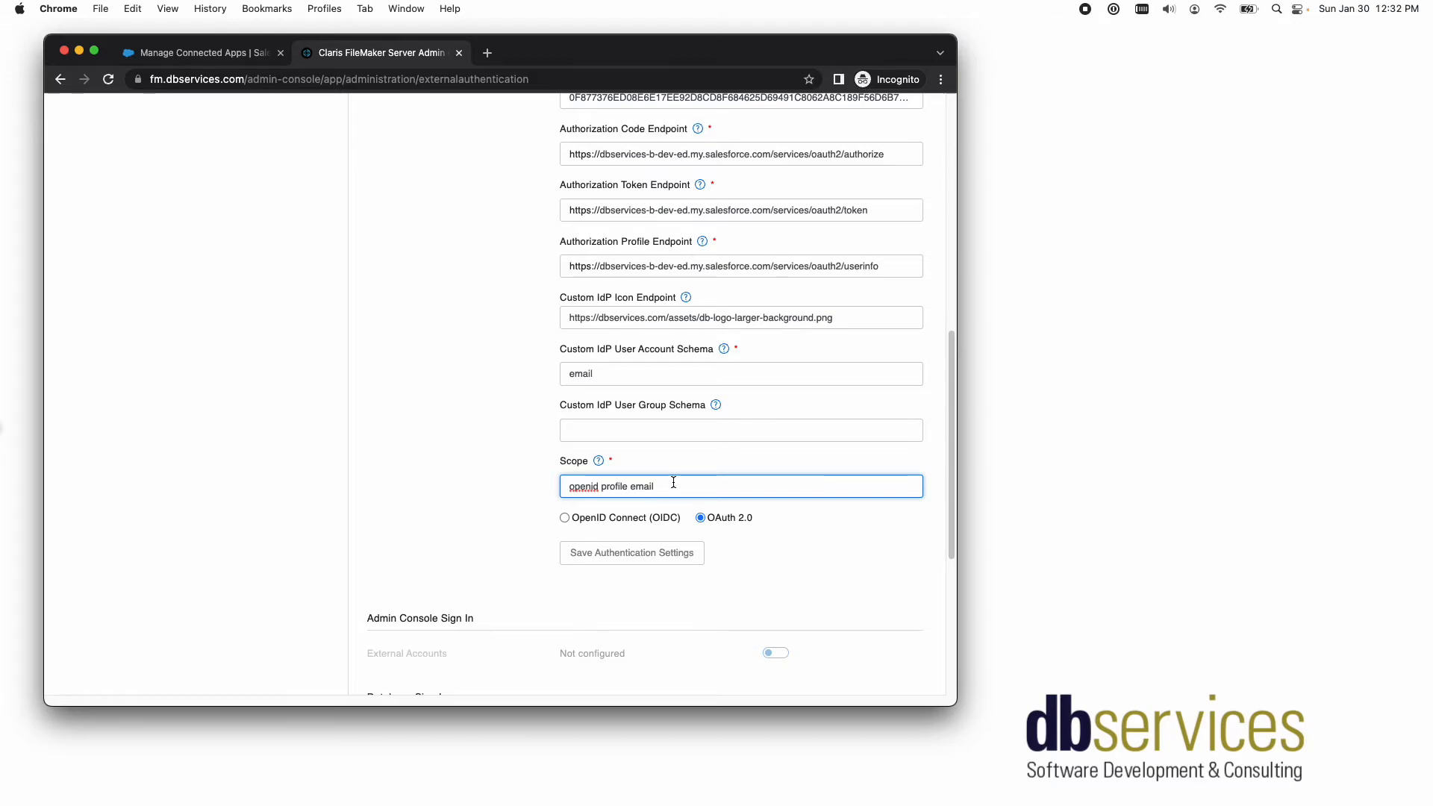
scroll(705, 496, down, 2)
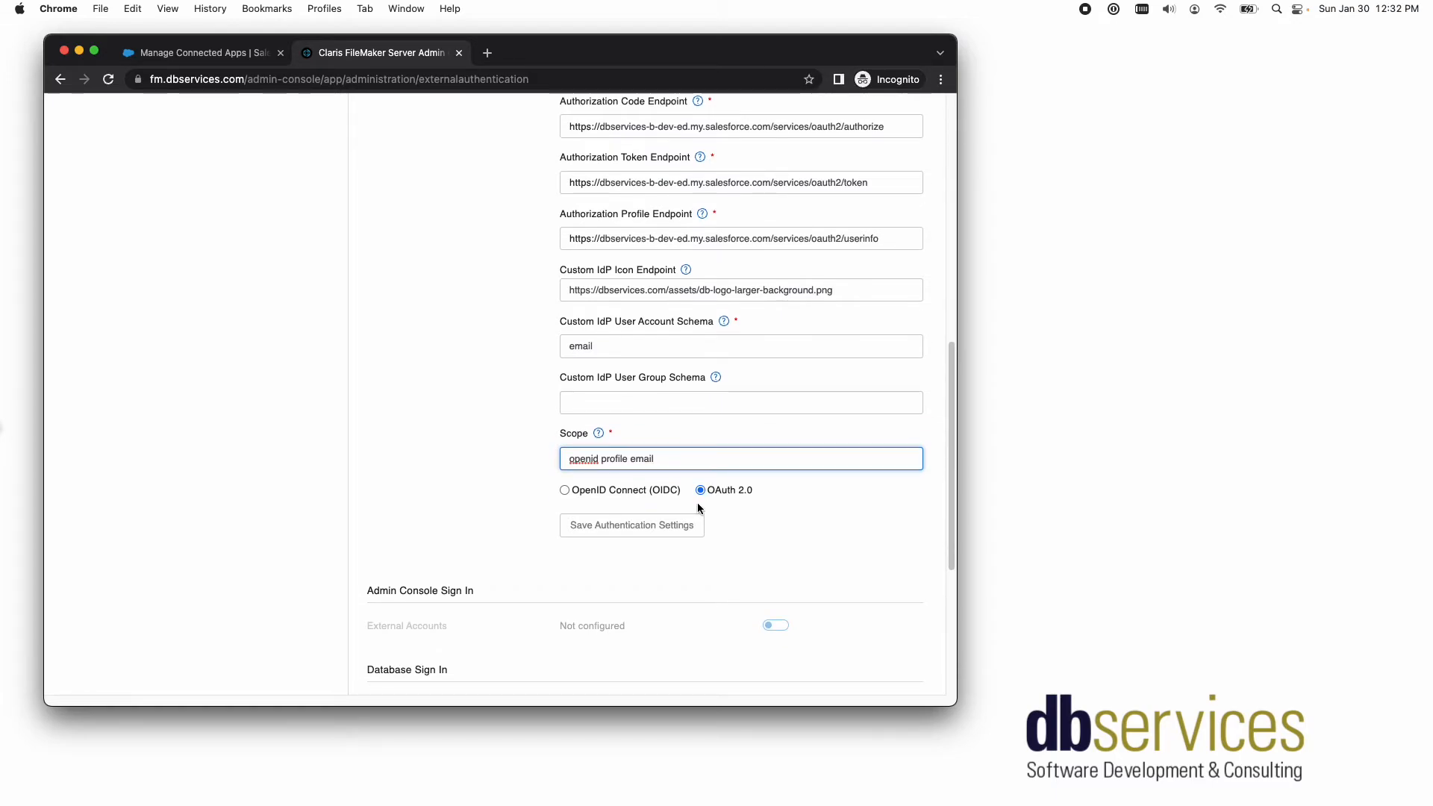
click(656, 530)
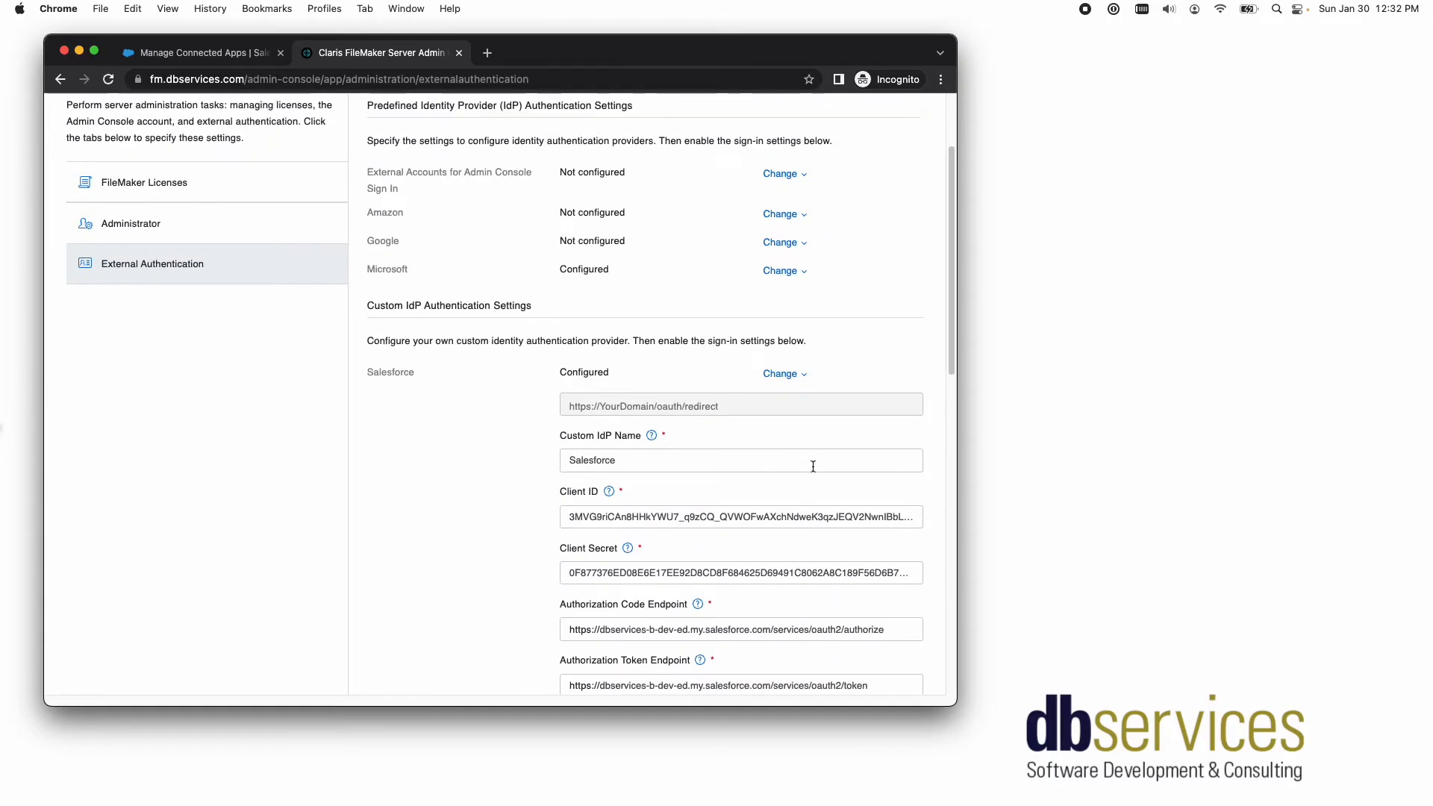
- Return to the Salesforce setup page and log out of the Salesforce account
click(190, 52)
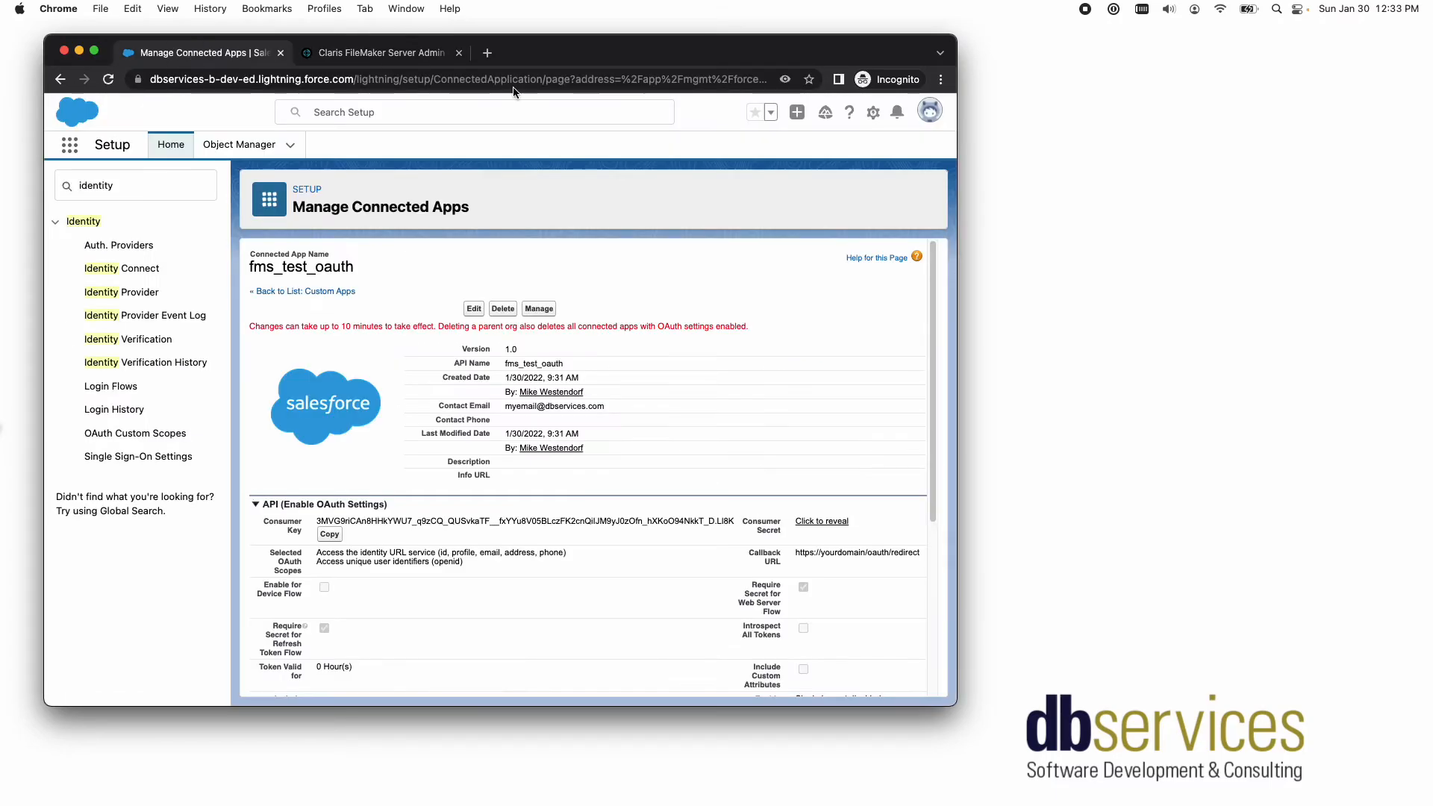
click(927, 113)
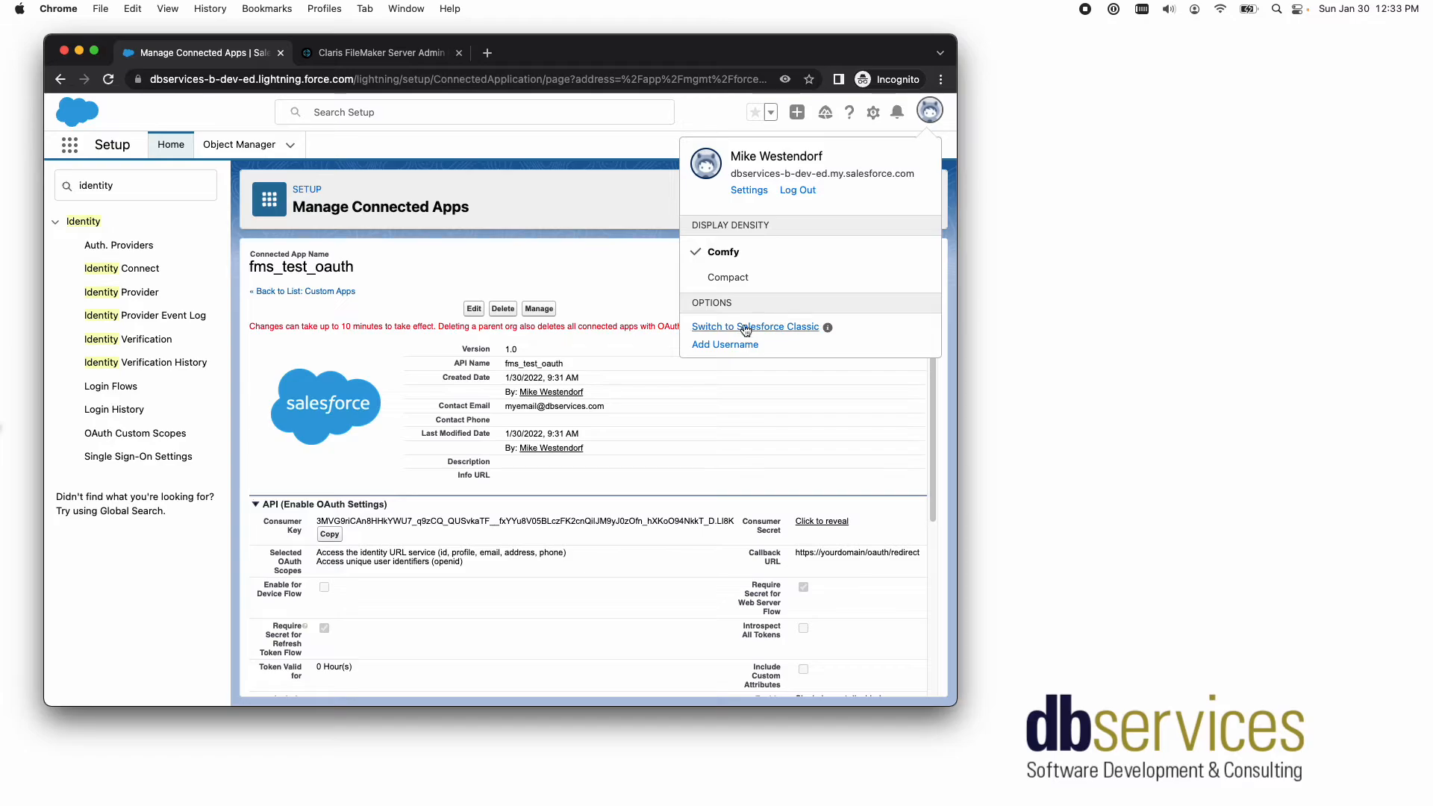
click(798, 190)
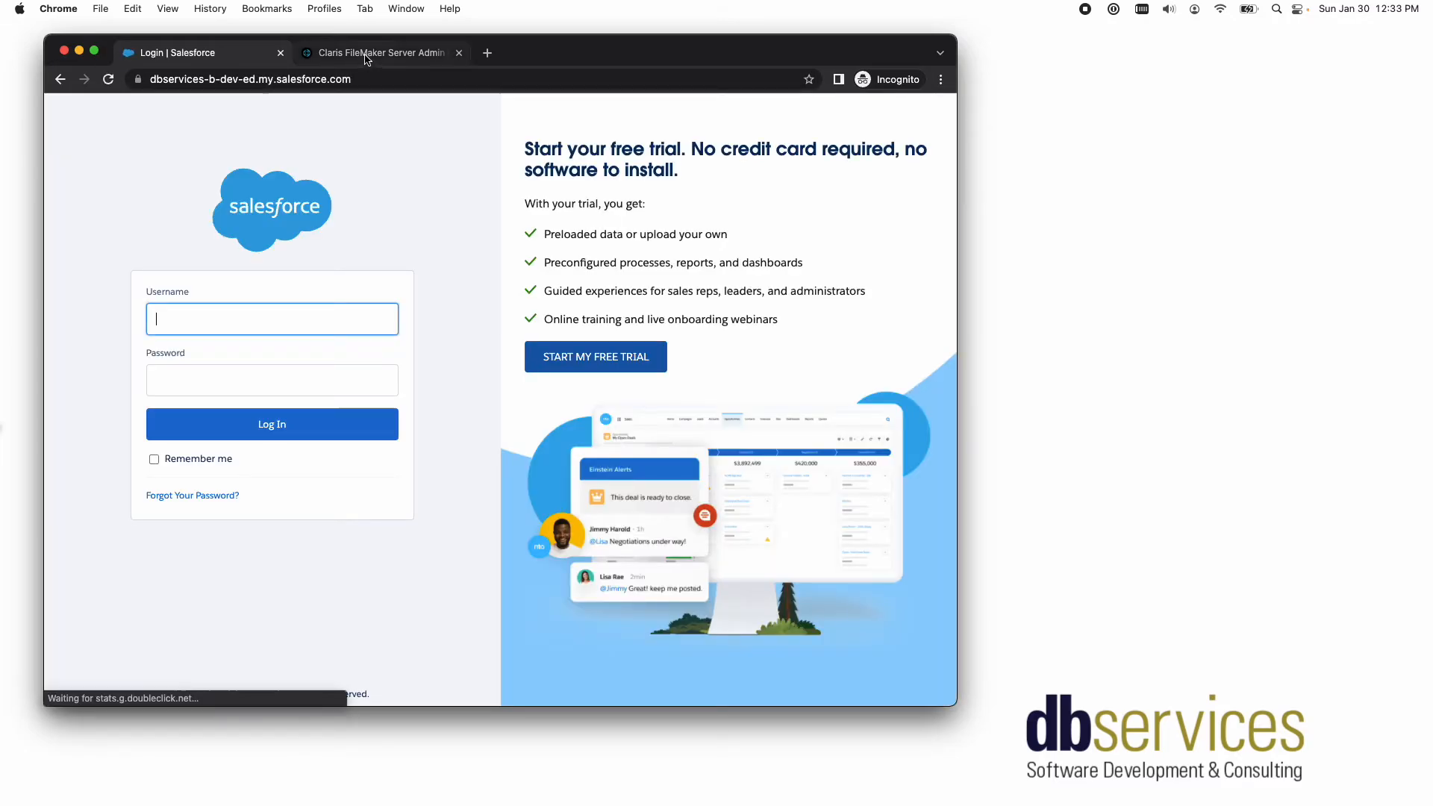
- Verify the identity provider from the Admin Console by signing in with the Salesforce username and password, and close the verification page
click(377, 52)
scroll(663, 467, down, 5)
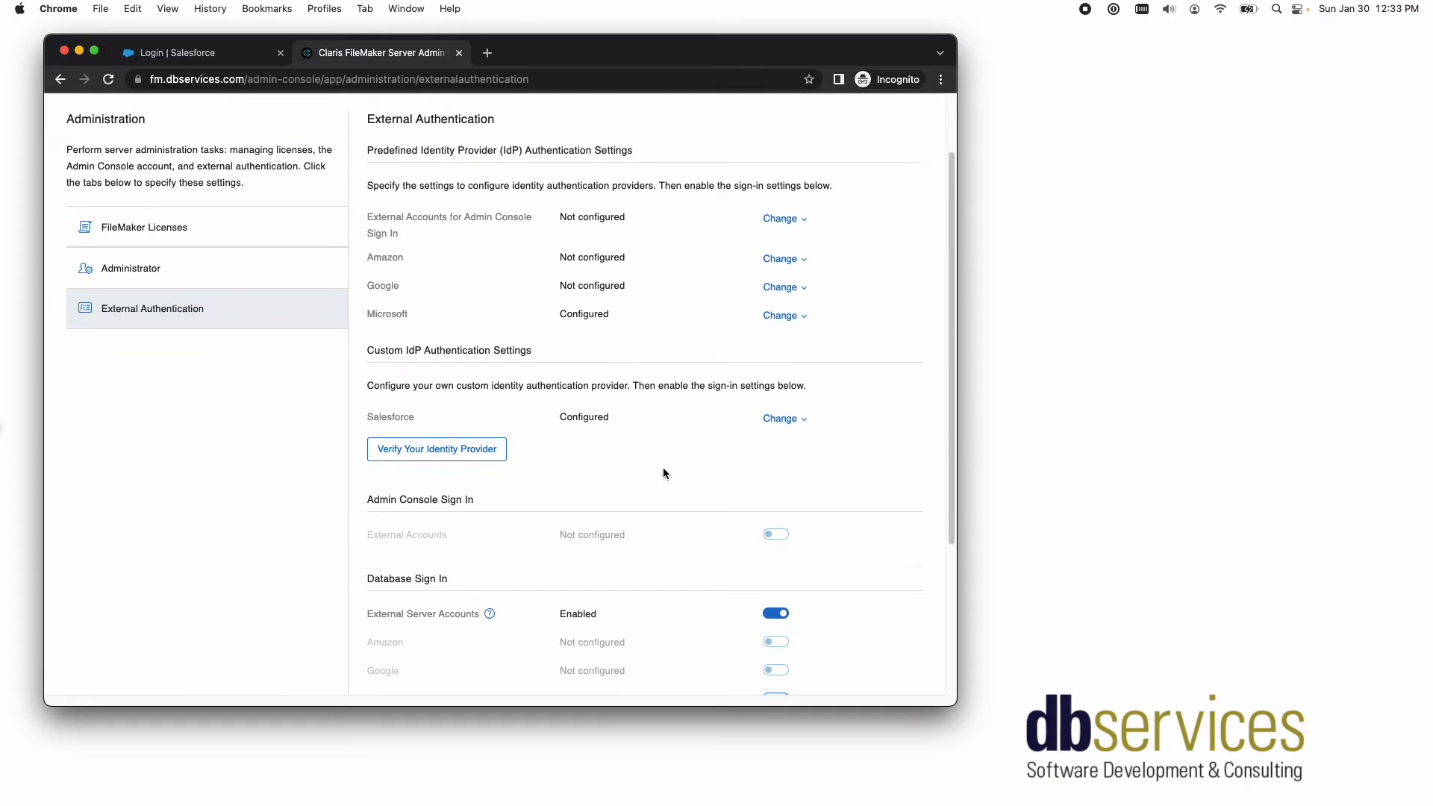
click(468, 297)
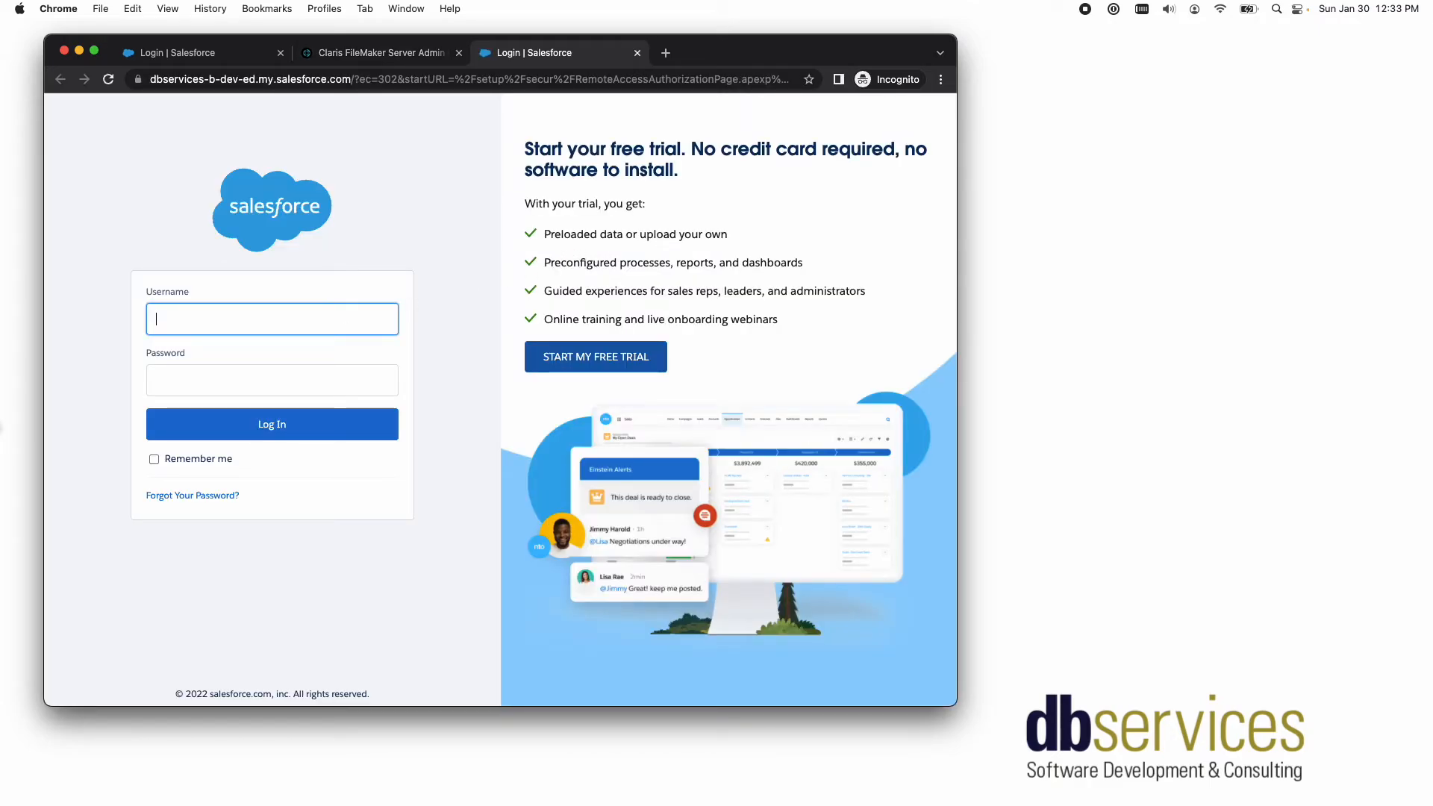
key(super+v)
click(288, 377)
key(super+v)
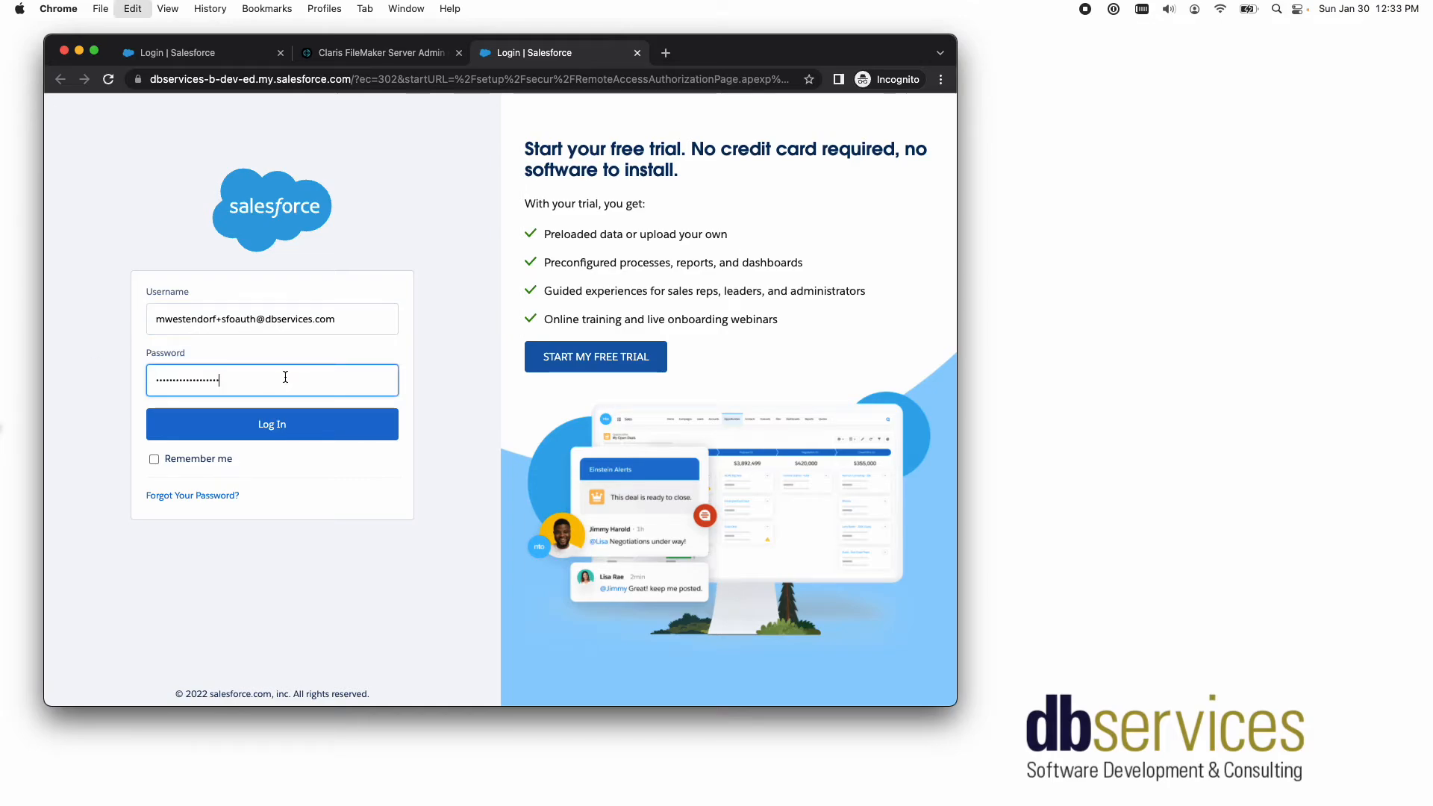
click(314, 431)
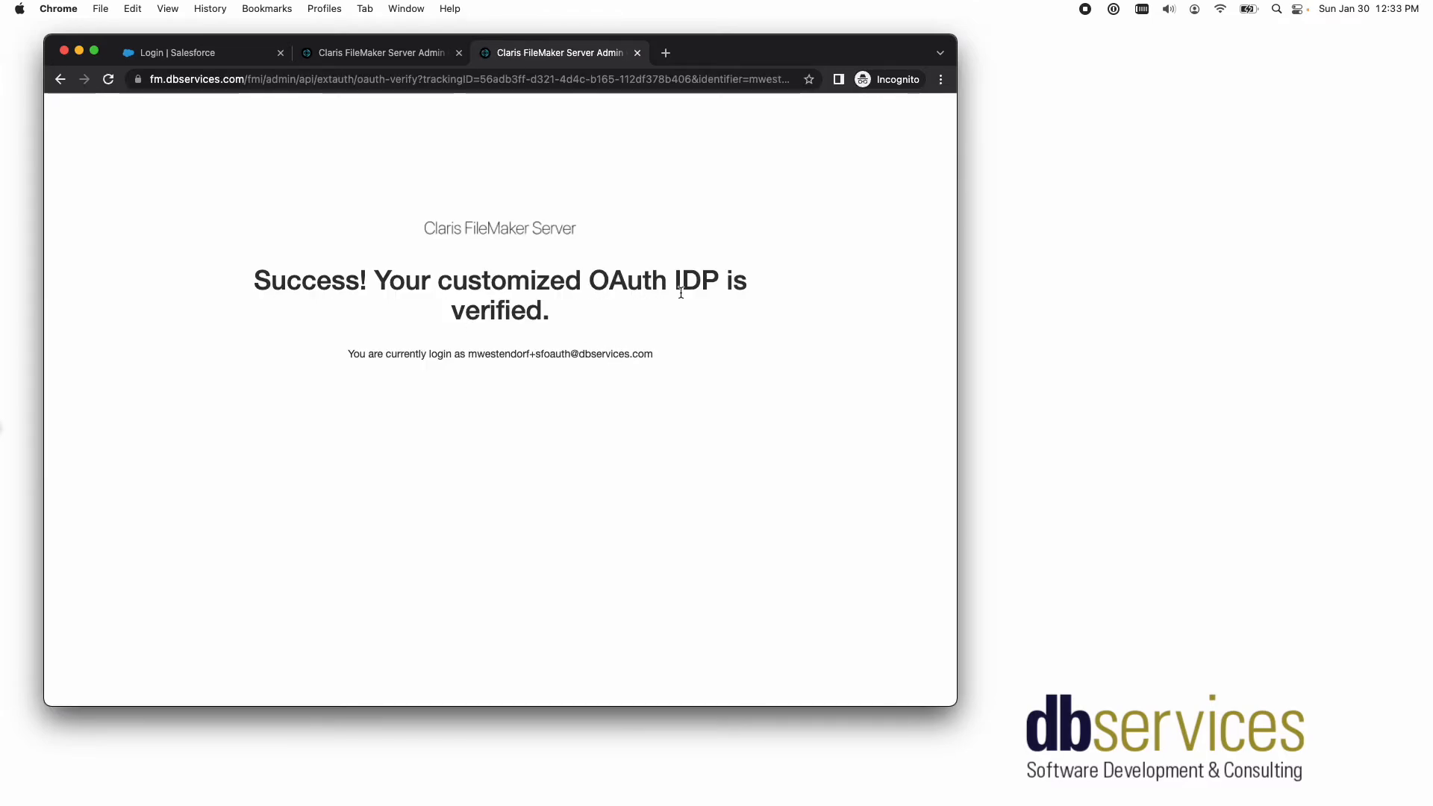
click(636, 53)
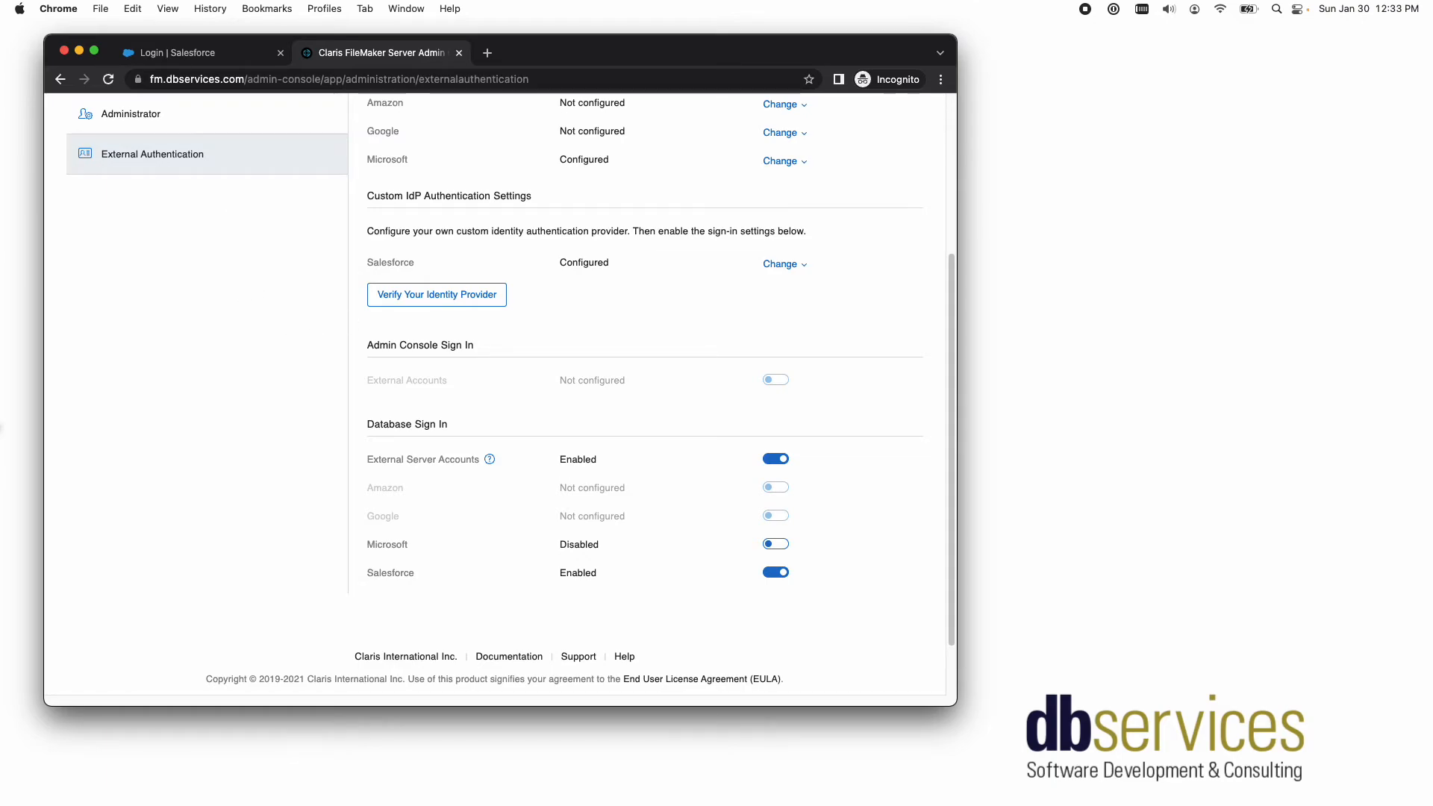
- Switch to FileMaker Pro and open the recent OAuth Test file, signing in as Admin with the account password
key(super+Tab)
click(293, 301)
double_click(427, 193)
key(shift+Tab)
text(Adm)
key(Tab)
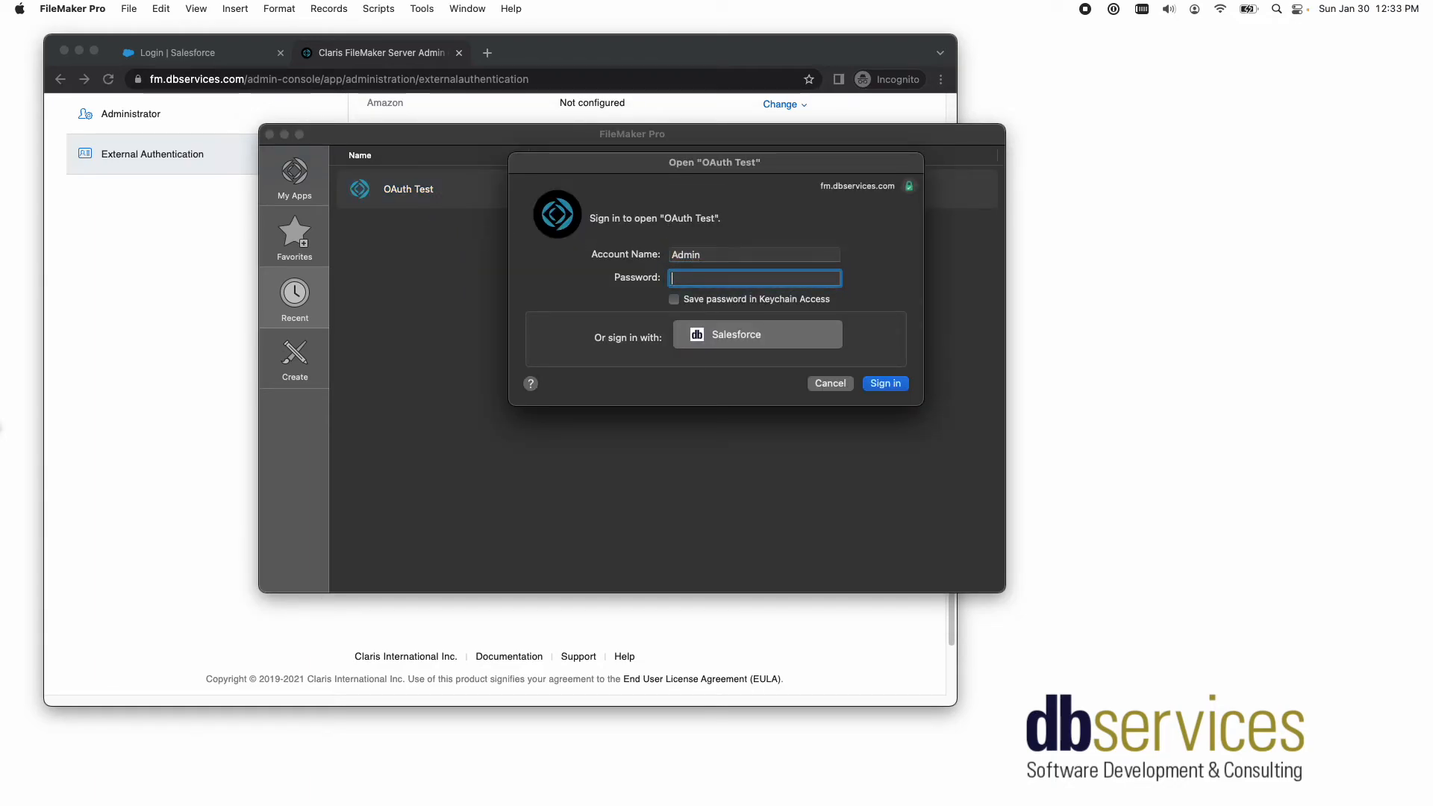
text(•)
click(880, 384)
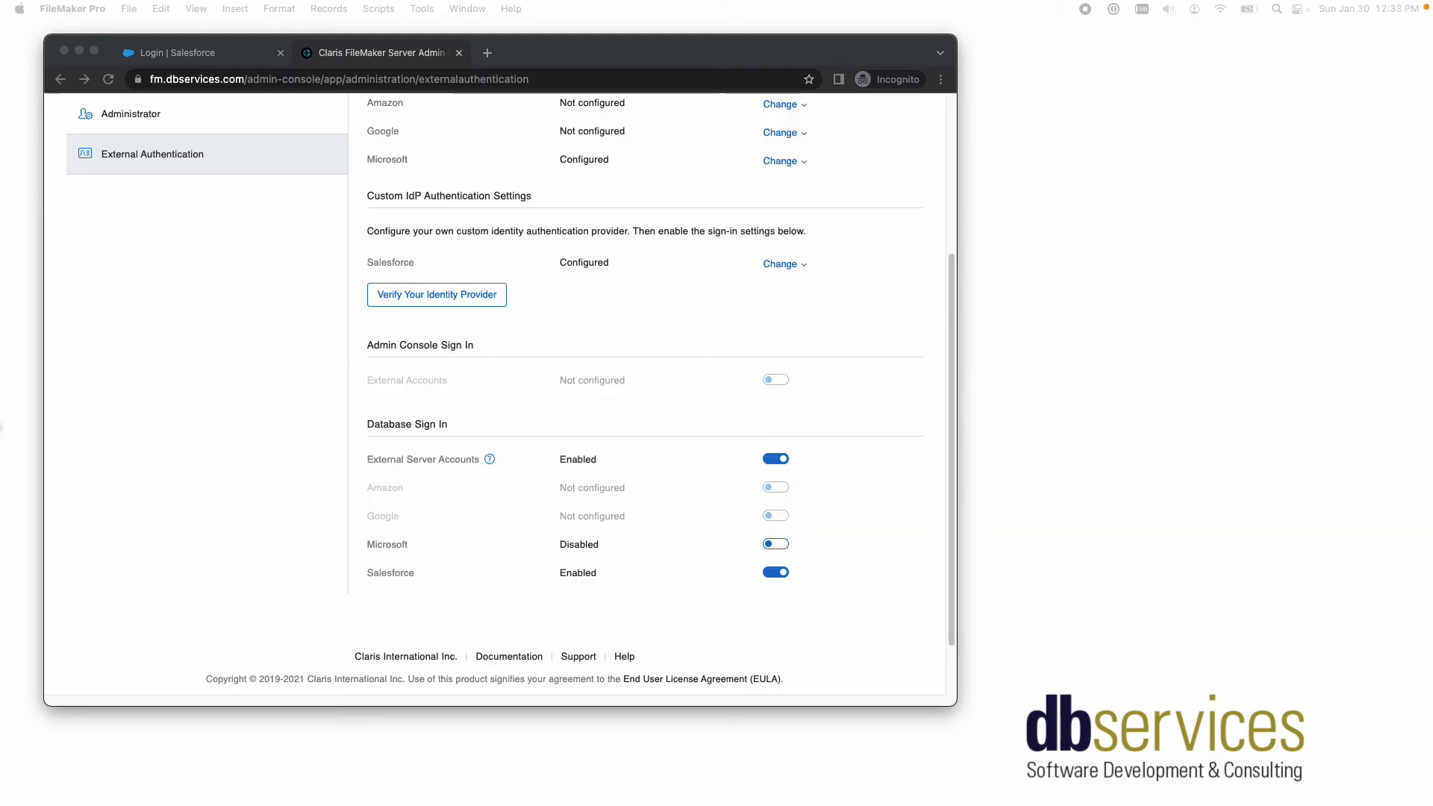
- Open the security settings of OAuth Test, set authentication to Custom OAuth, and add a new account
click(129, 8)
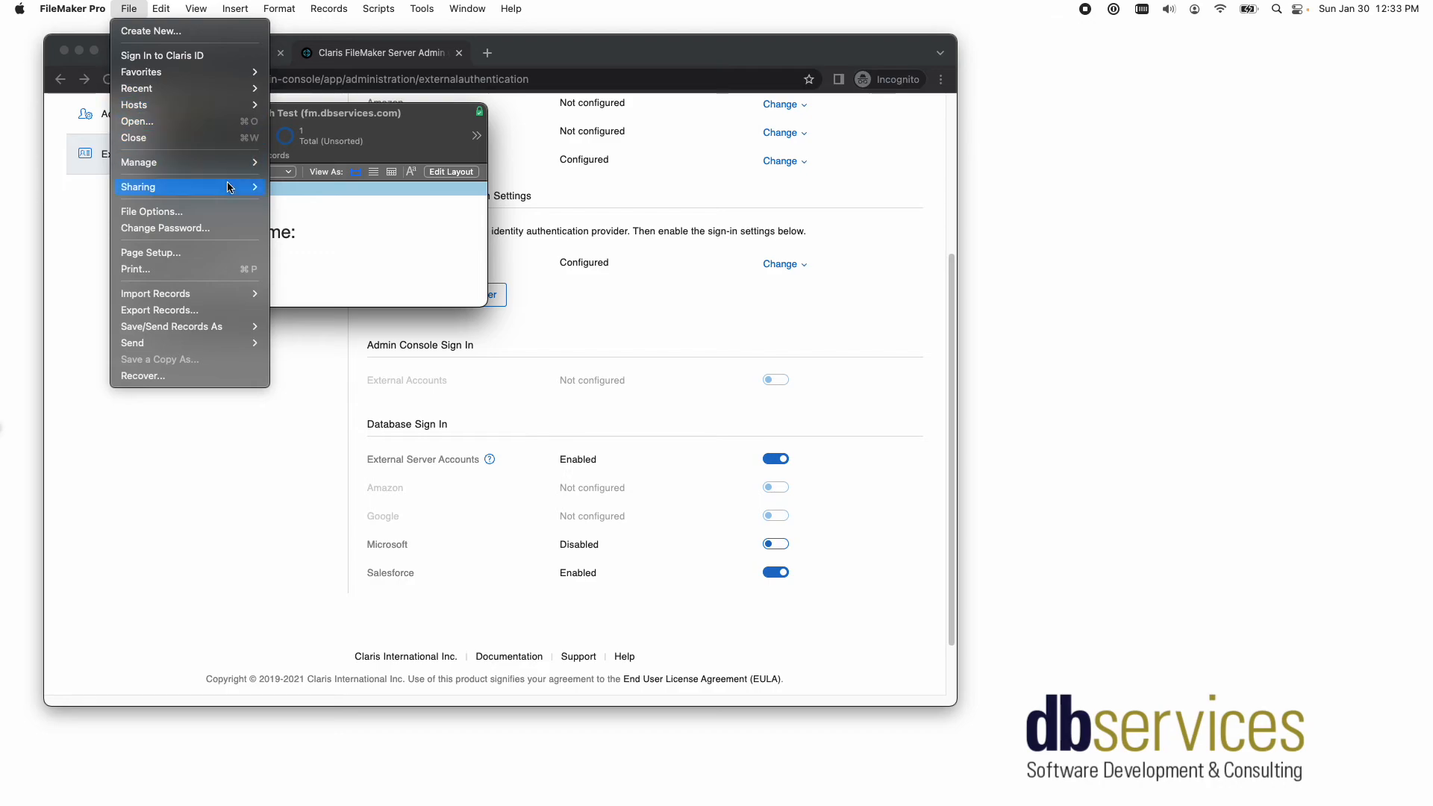
mouse_move(171, 162)
click(332, 181)
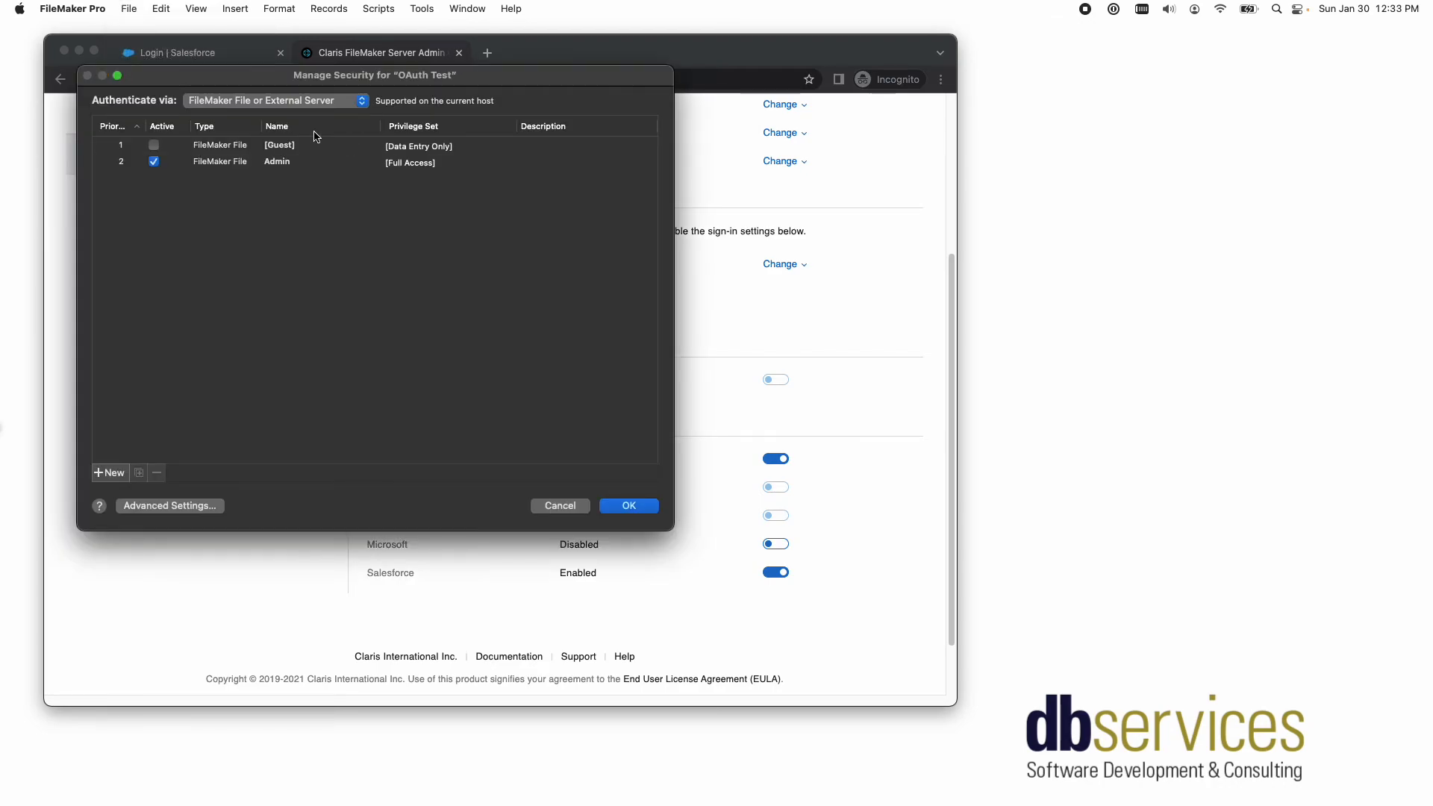
click(291, 103)
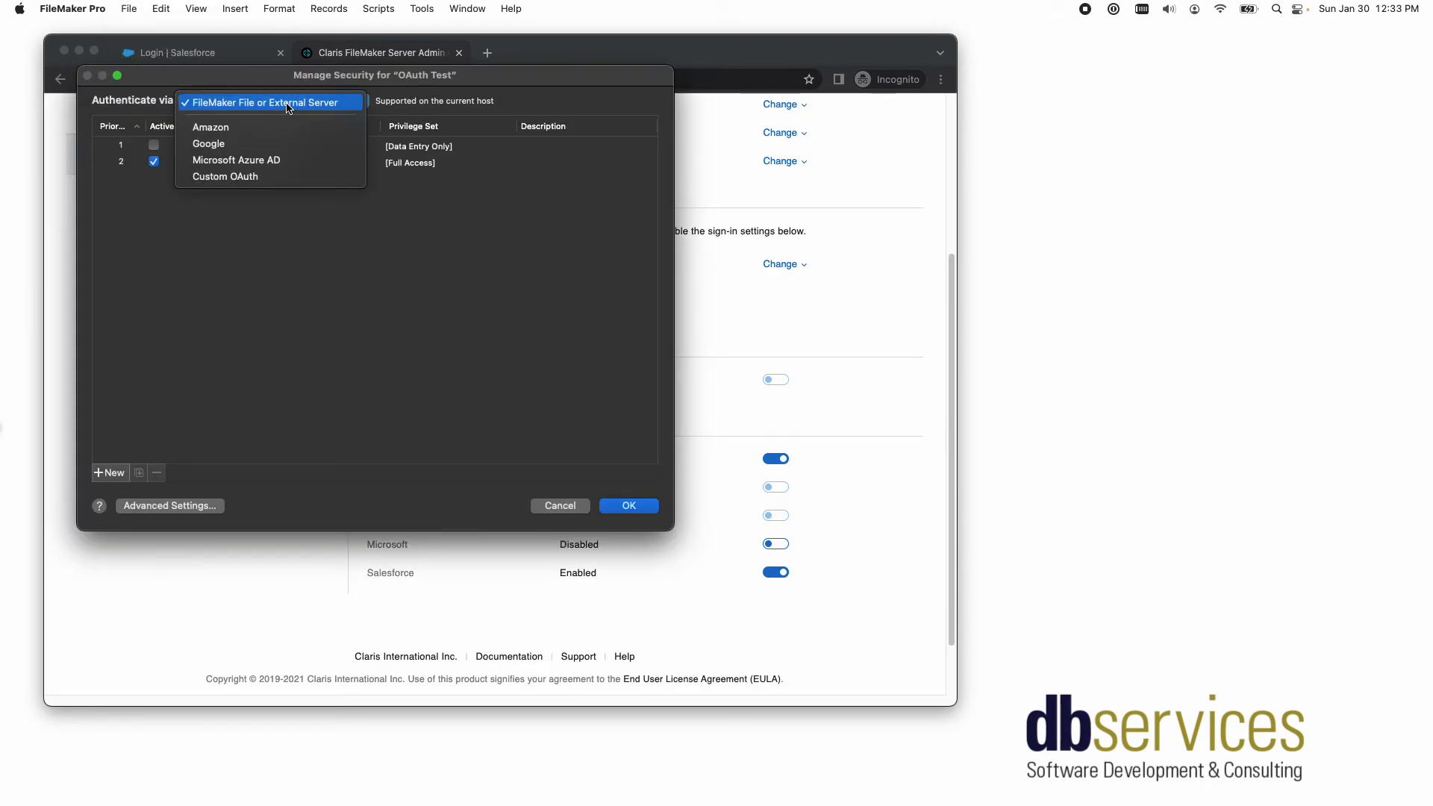
click(277, 176)
click(108, 472)
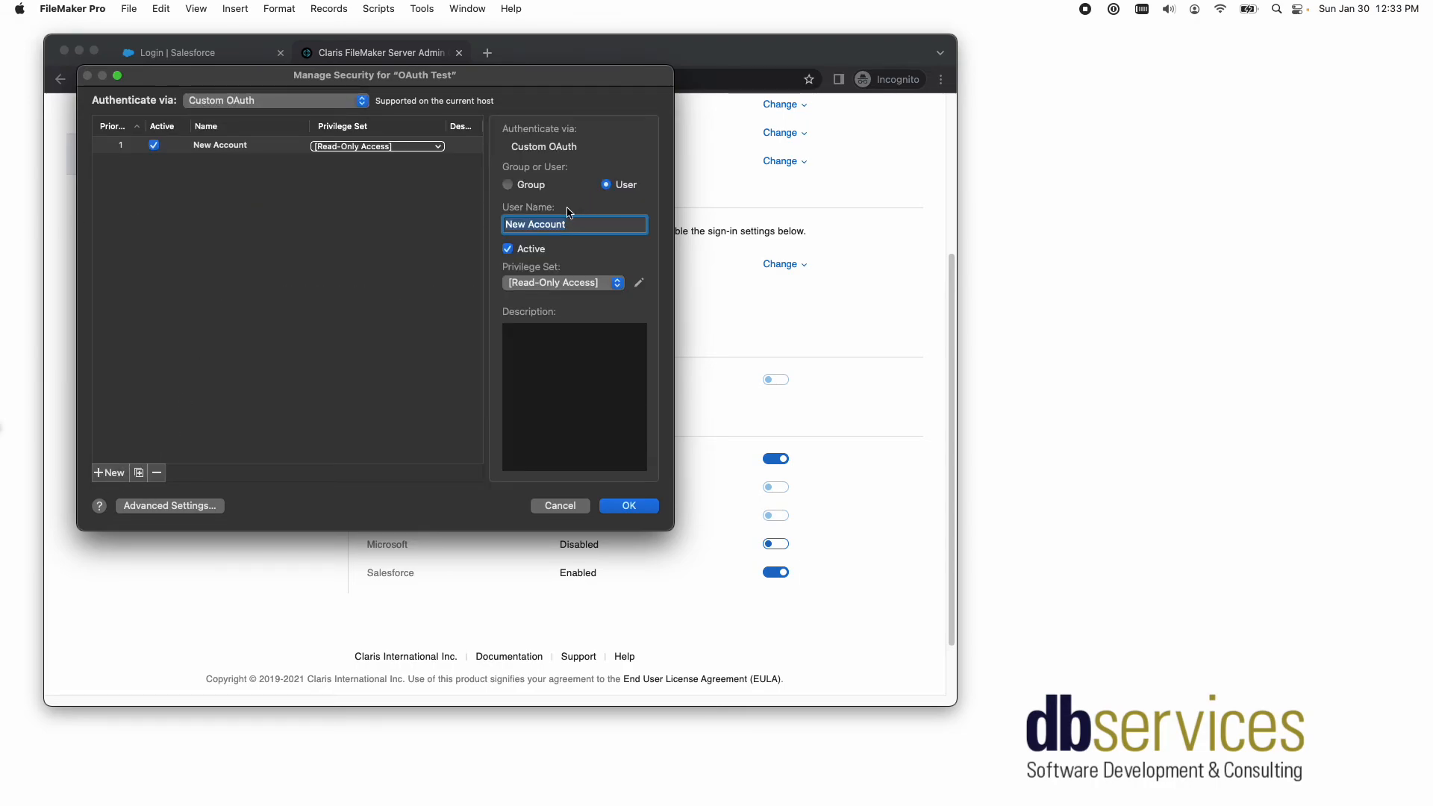
- Set the new account's user name to the Salesforce login e-mail, assign the [Full Access] privilege set, and save the security settings
key(super+v)
triple_click(567, 225)
click(554, 286)
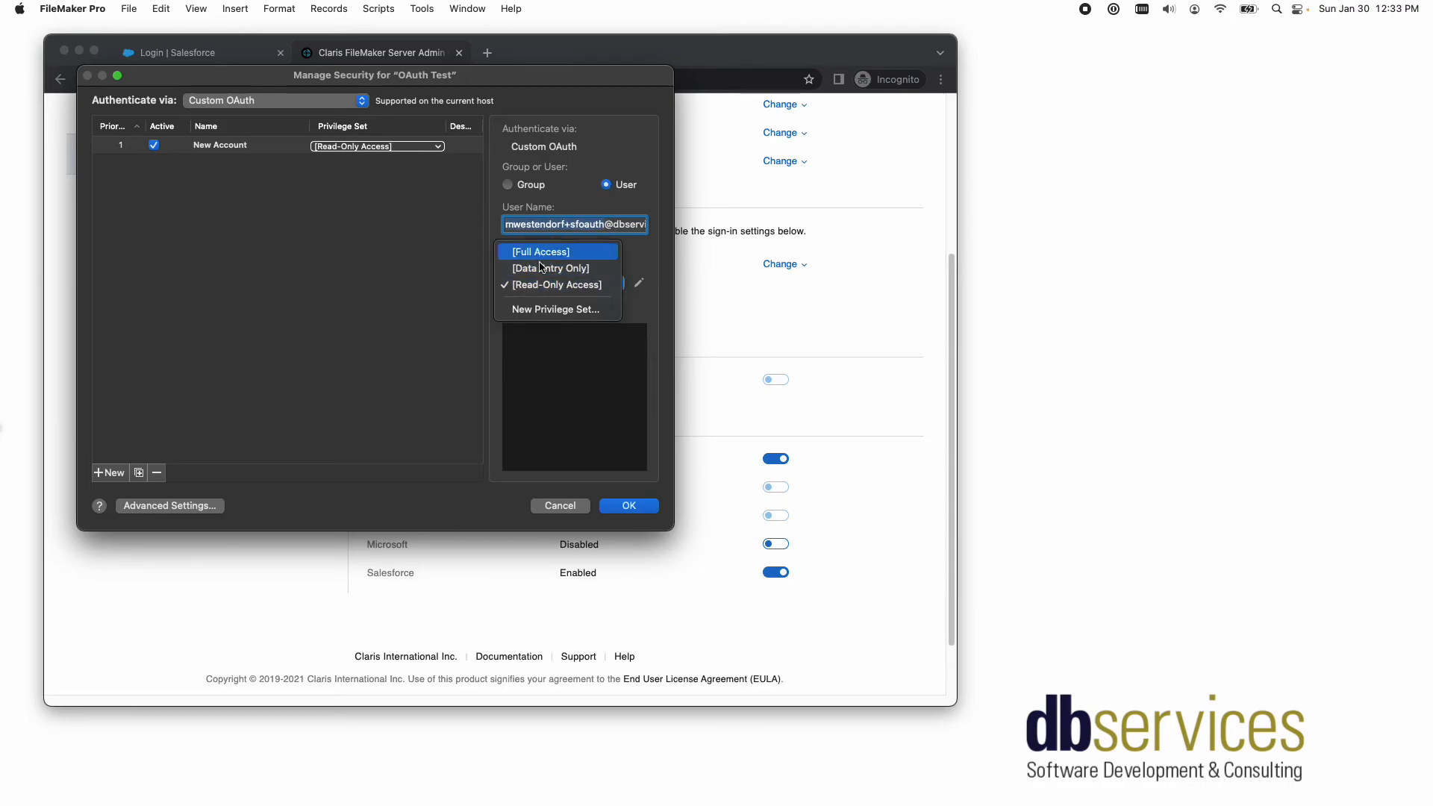
click(543, 254)
click(630, 505)
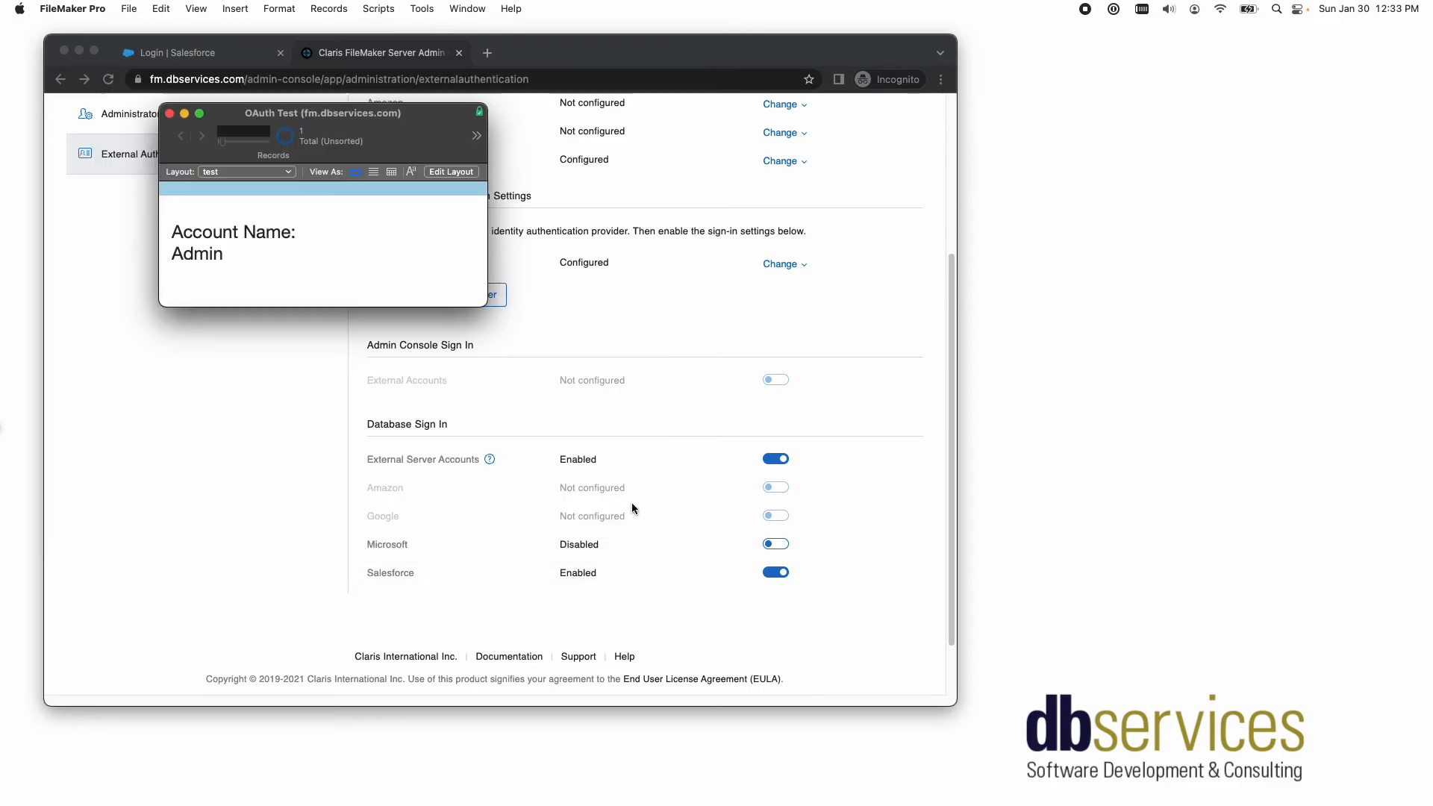
- Close and reopen OAuth Test by signing in with Salesforce, and widen its window to show the full account name
click(170, 114)
click(129, 9)
mouse_move(202, 89)
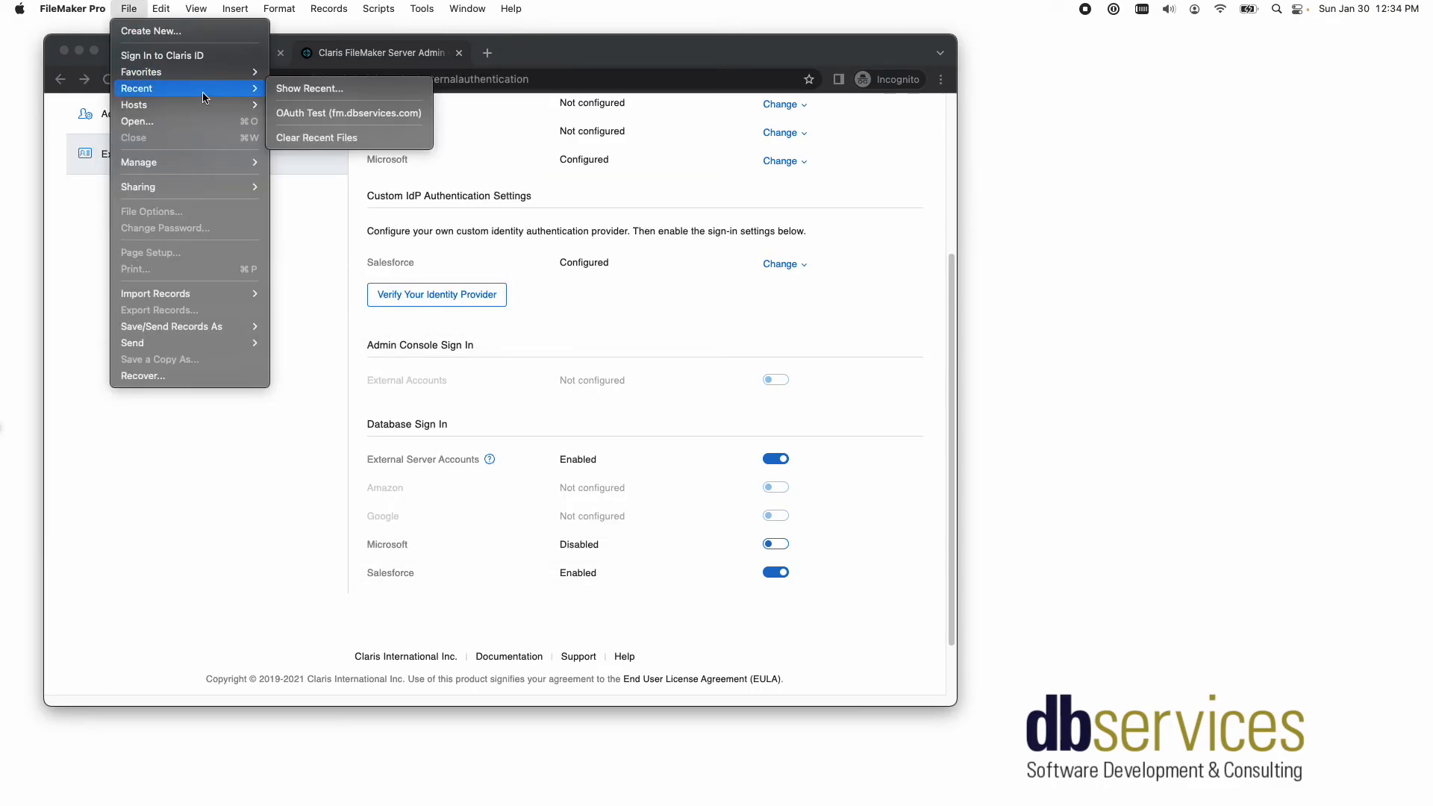
click(298, 113)
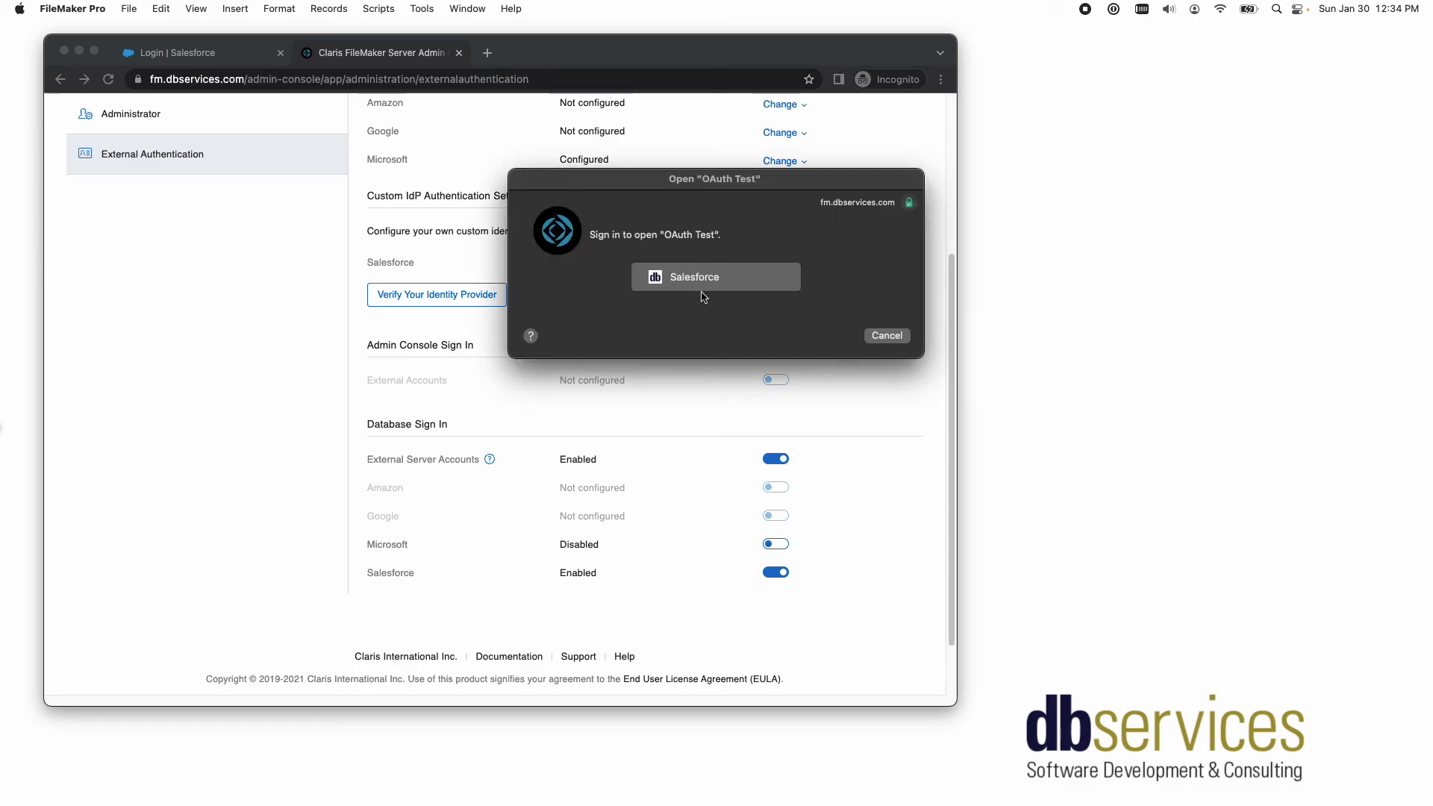
click(702, 279)
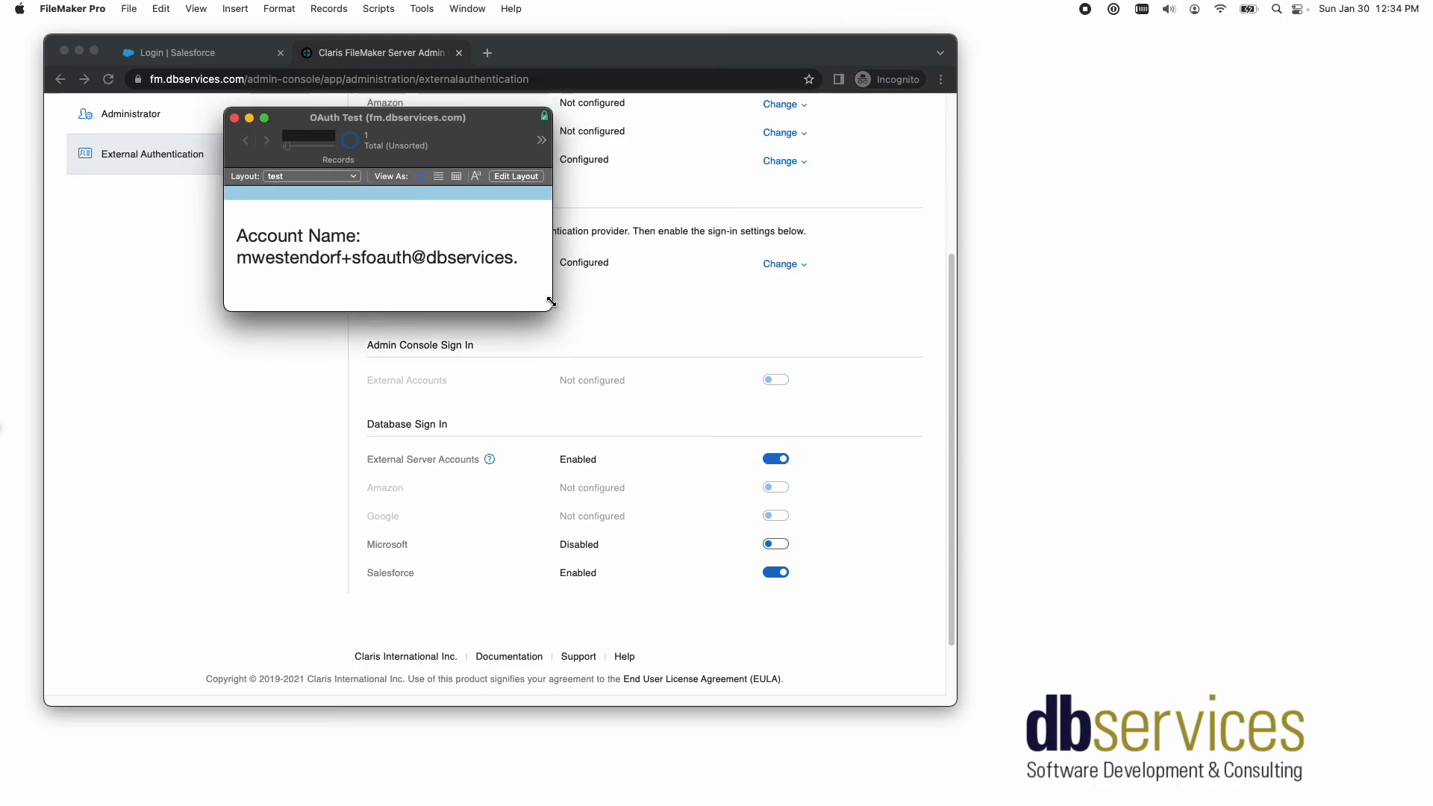
drag(550, 301, 632, 313)
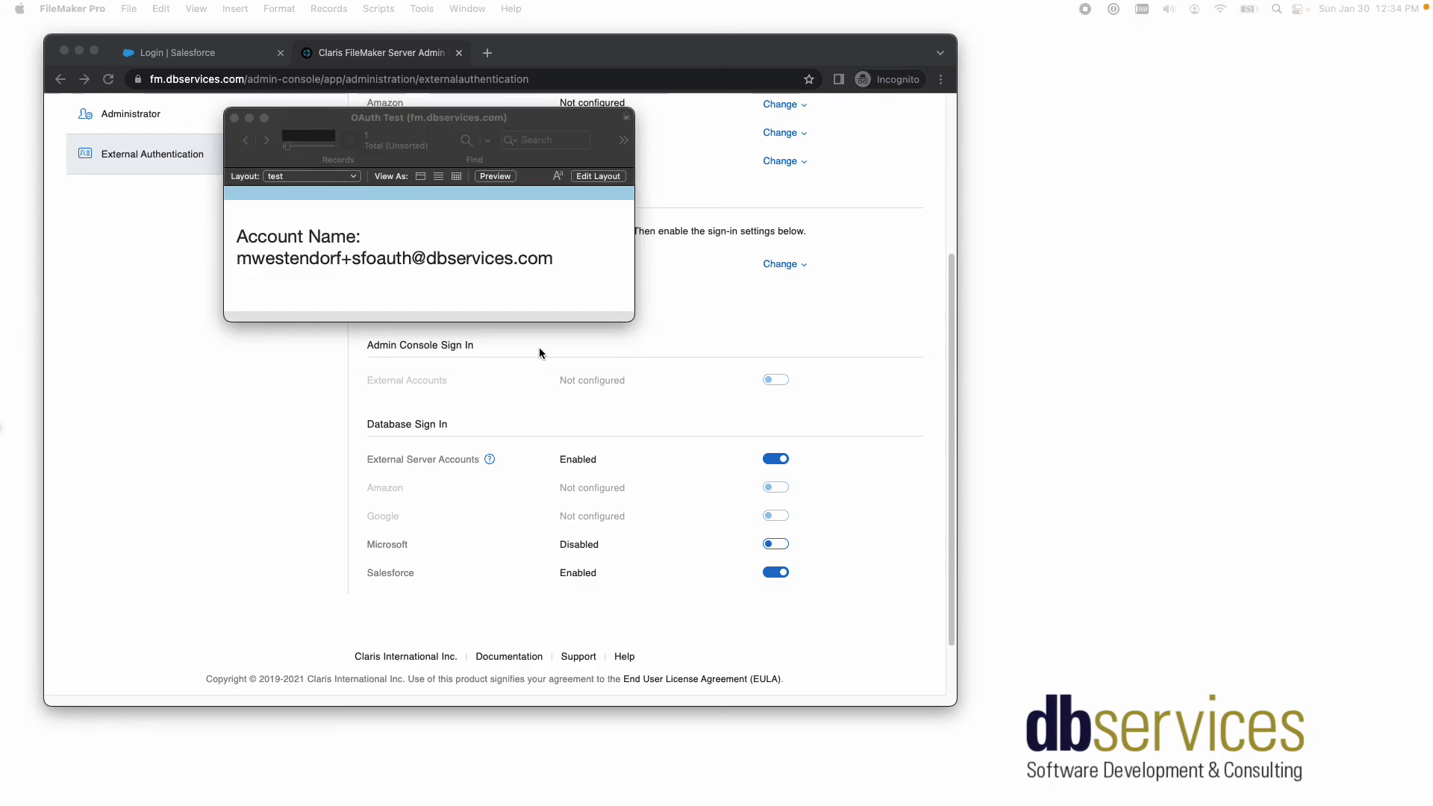
- Switch back to the Admin Console and review the predefined and custom identity provider settings and the sign-in options
drag(754, 67, 811, 91)
scroll(618, 322, up, 5)
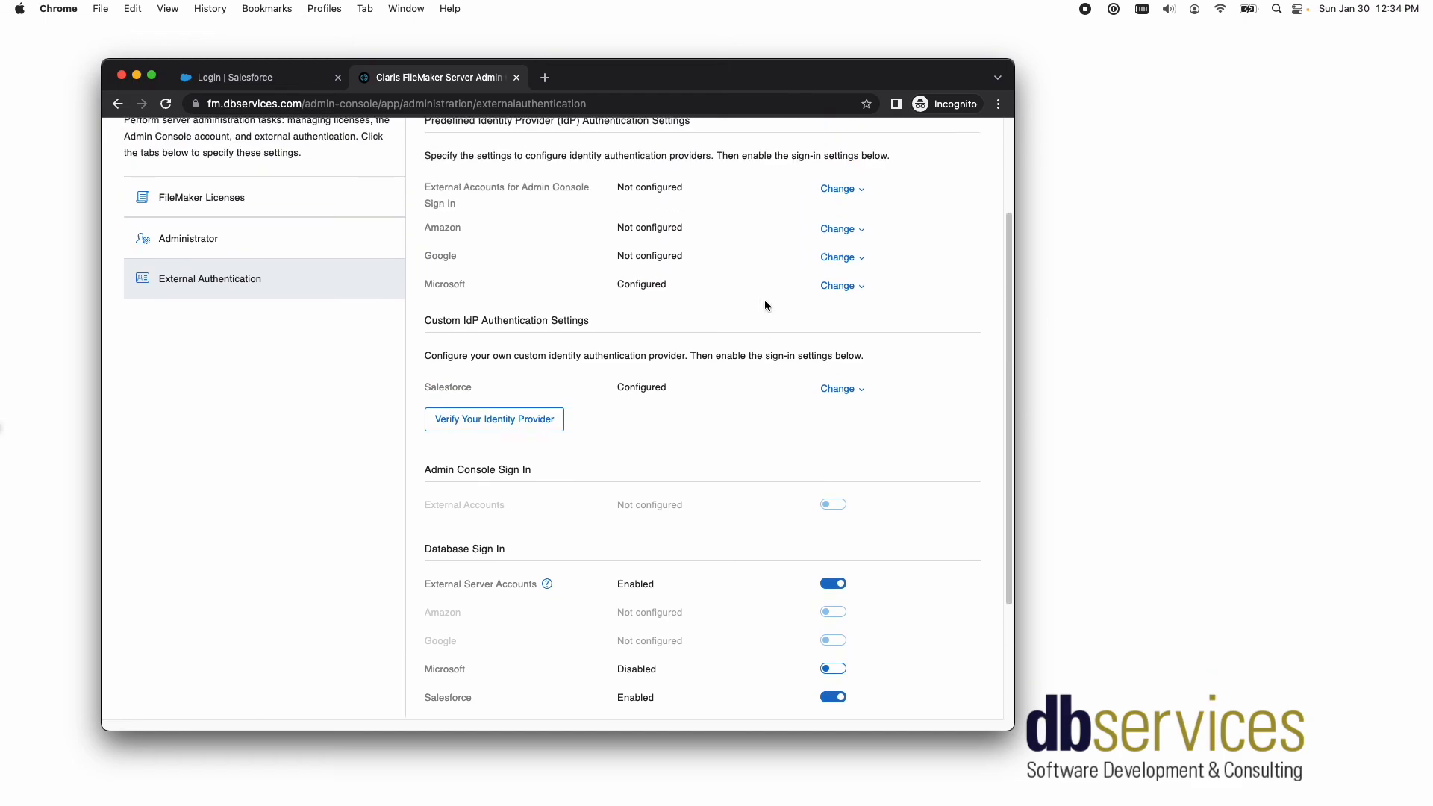
drag(426, 275, 460, 276)
drag(432, 303, 612, 337)
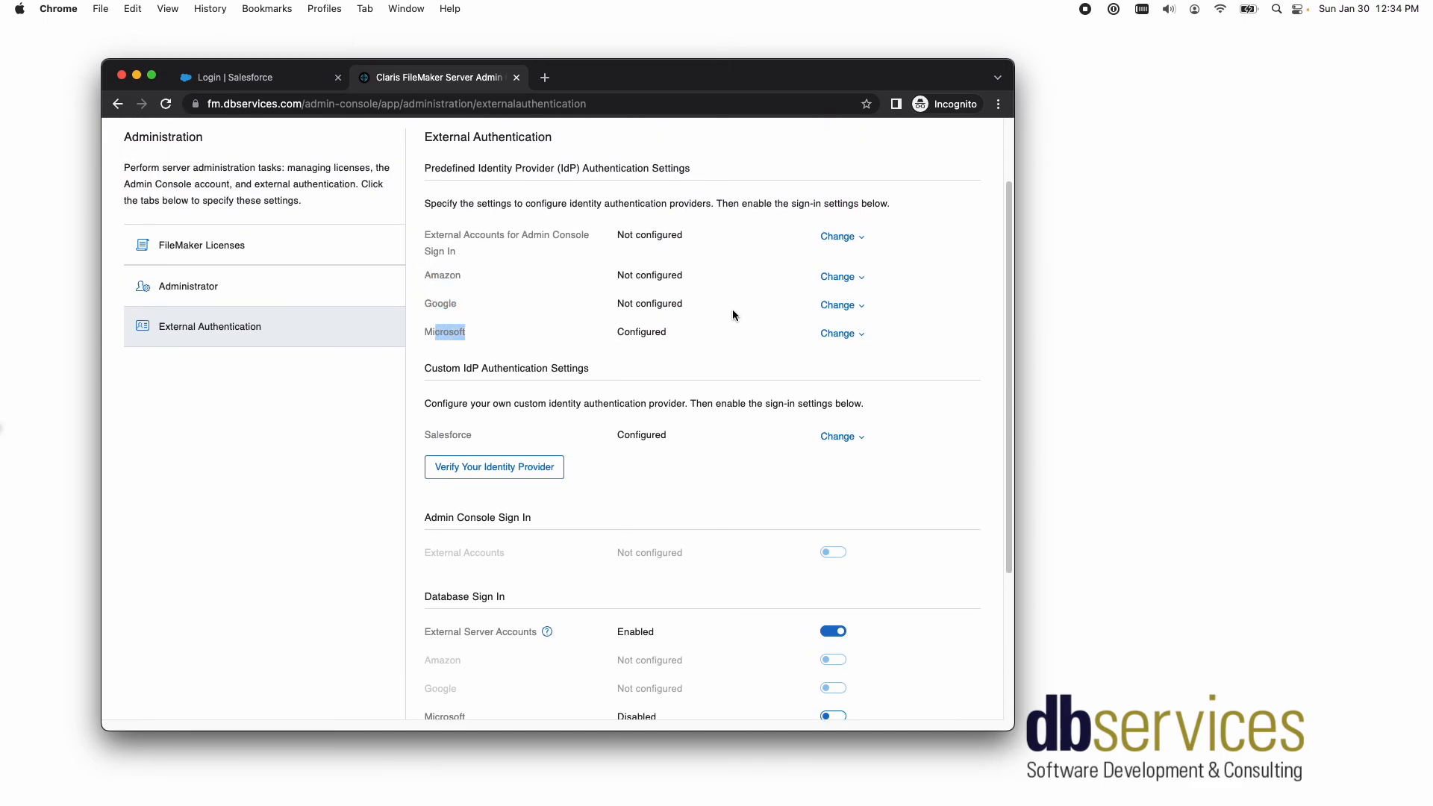
scroll(733, 310, down, 2)
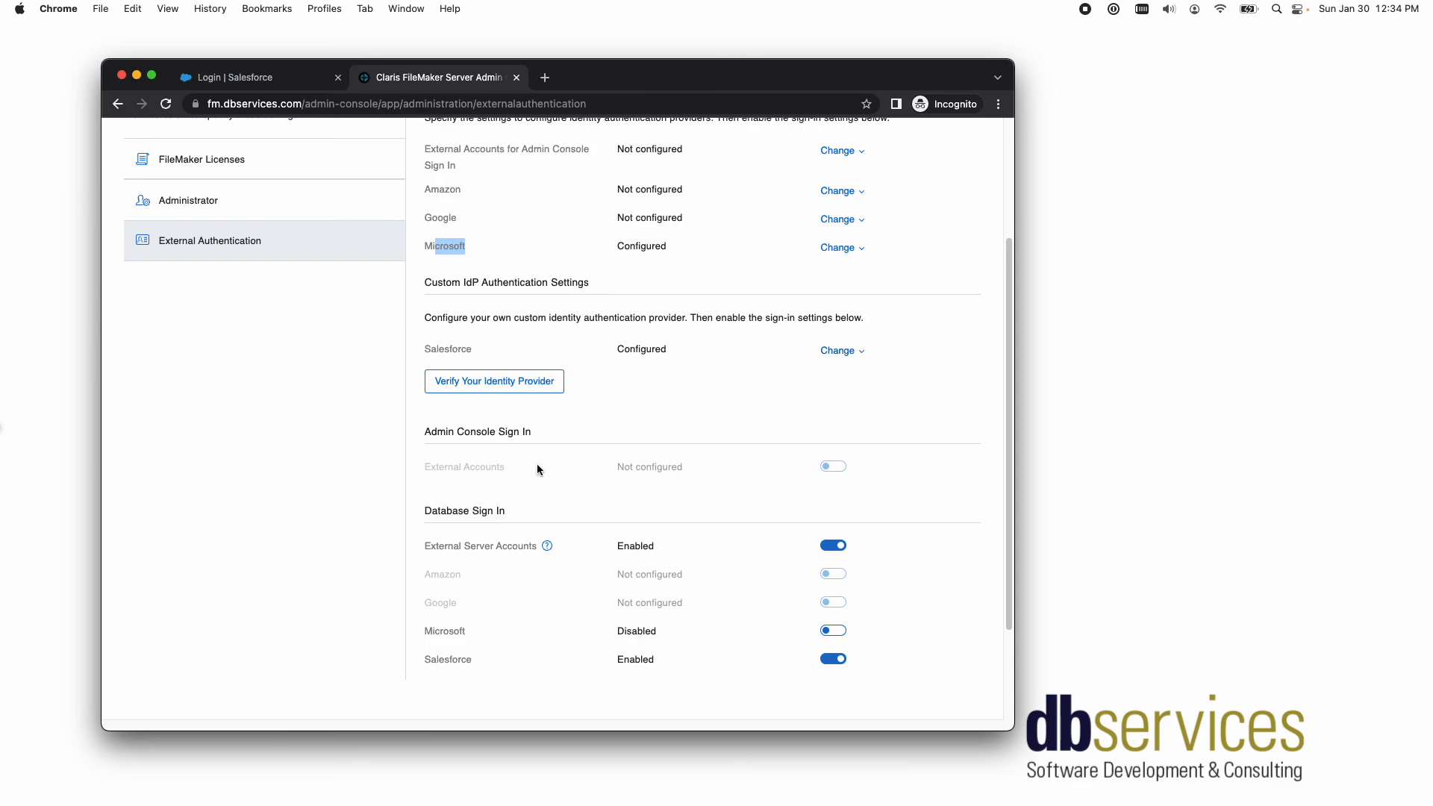